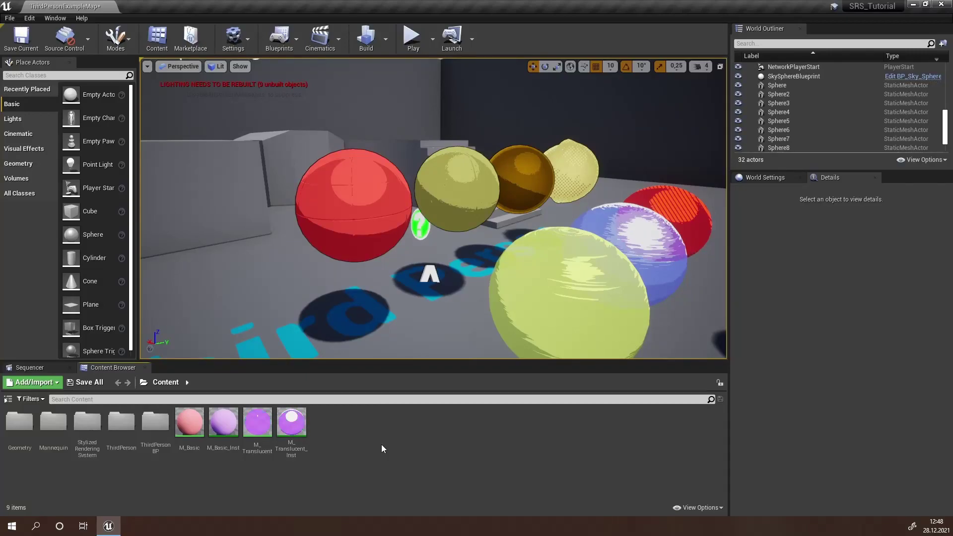
# Step: Select the SRS actor in the level and expand its General outline settings down to the first outline type
pyautogui.moveTo(426, 255); pyautogui.dragTo(417, 250, button='right')
pyautogui.press('s')
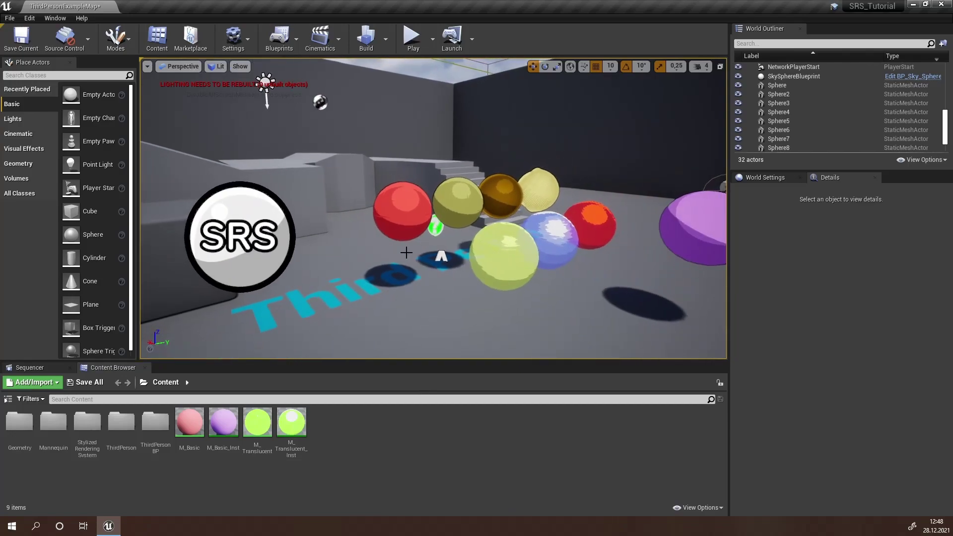
pyautogui.click(244, 236)
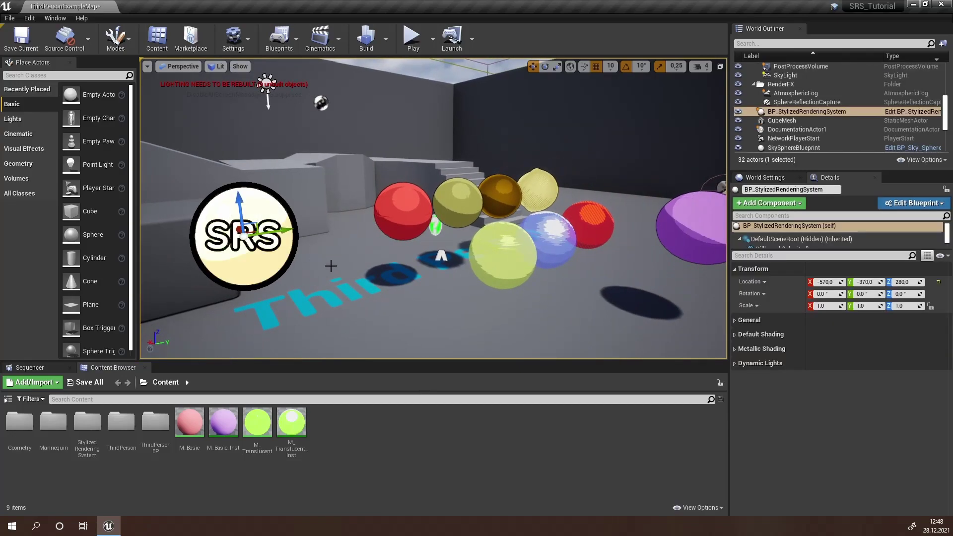
pyautogui.click(735, 321)
pyautogui.click(740, 411)
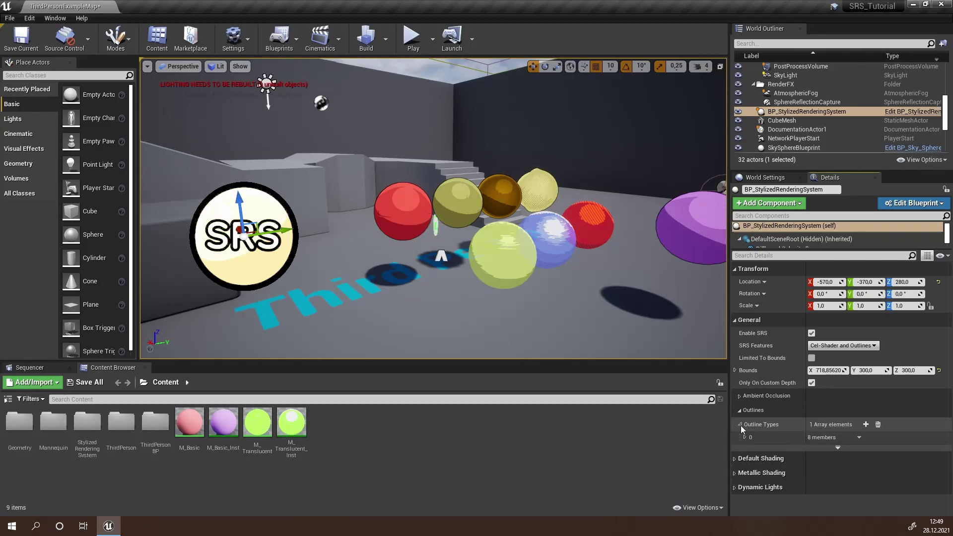
pyautogui.click(740, 425)
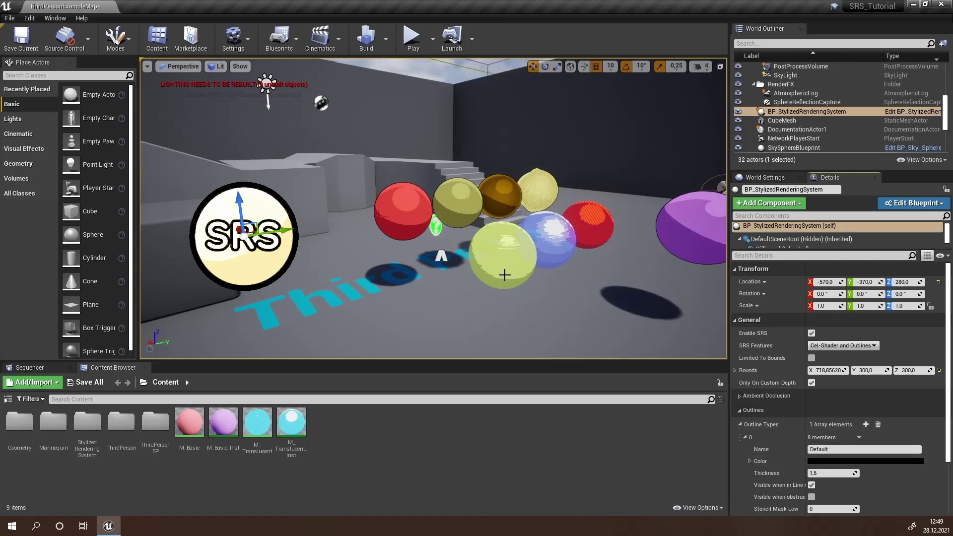
# Step: Set the first outline type's thickness to 4
pyautogui.scroll(3, 510, 281)
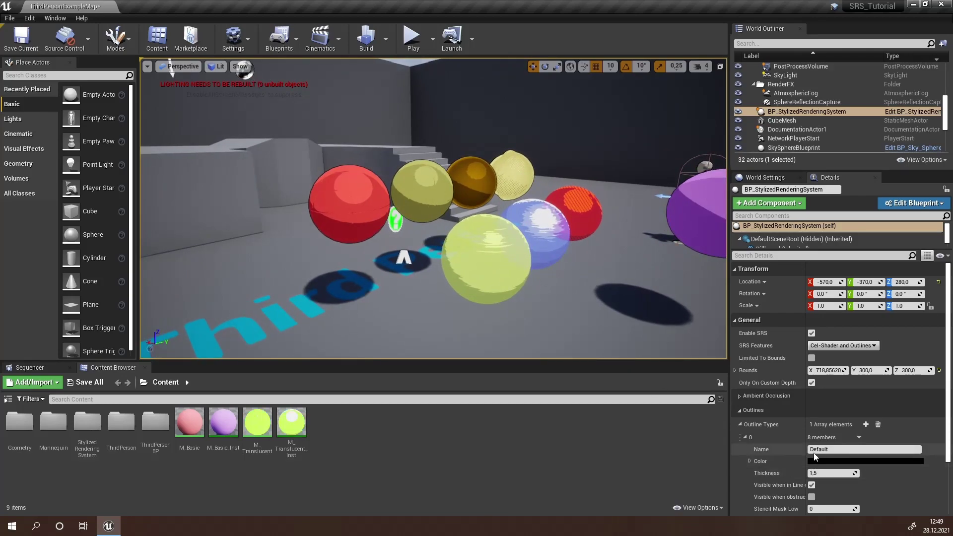
pyautogui.scroll(3, 530, 330)
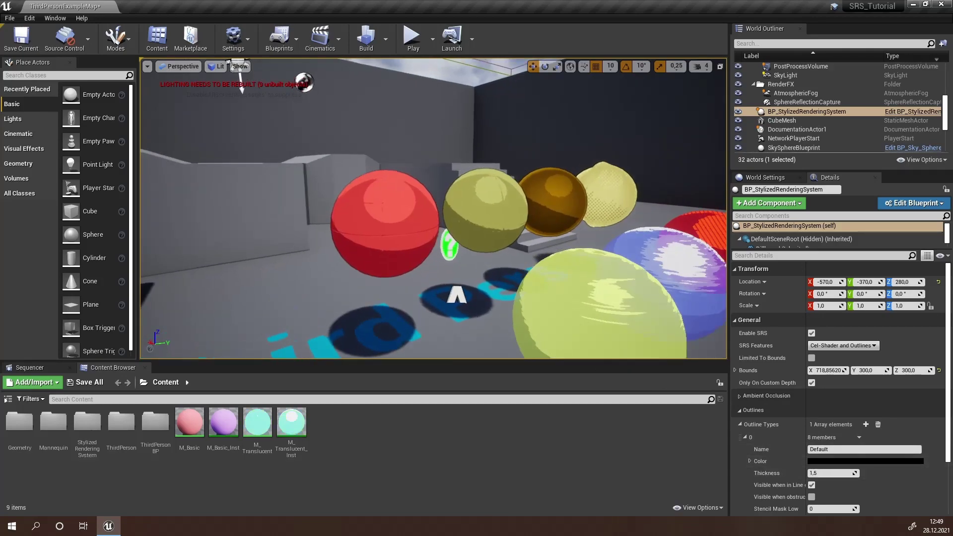
pyautogui.scroll(-1, 811, 467)
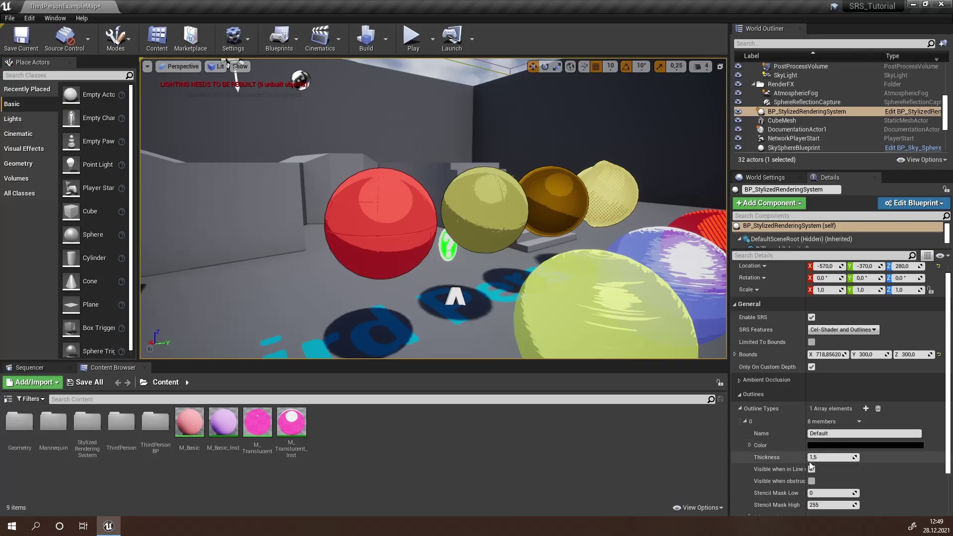
pyautogui.moveTo(823, 458); pyautogui.dragTo(823, 457)
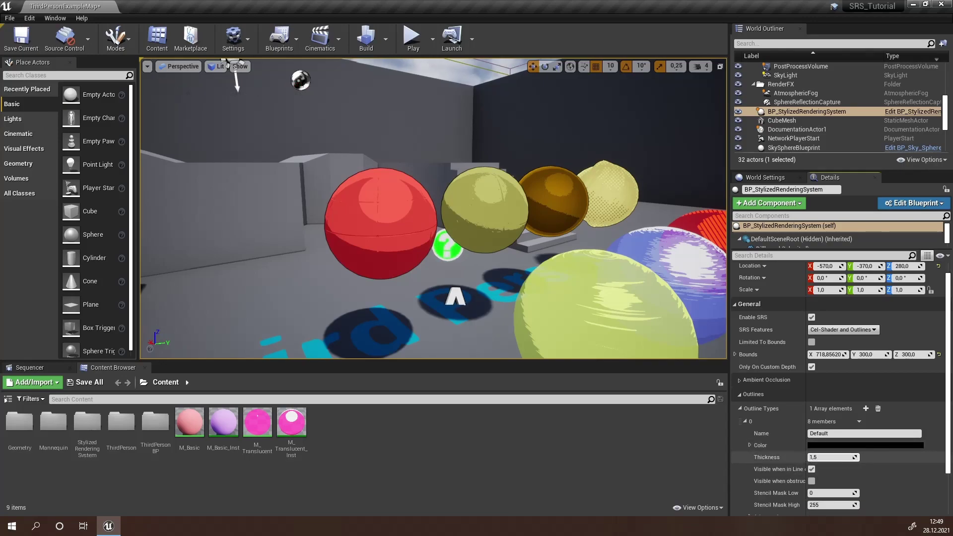
pyautogui.click(823, 458)
pyautogui.write('4')
pyautogui.press('Return')
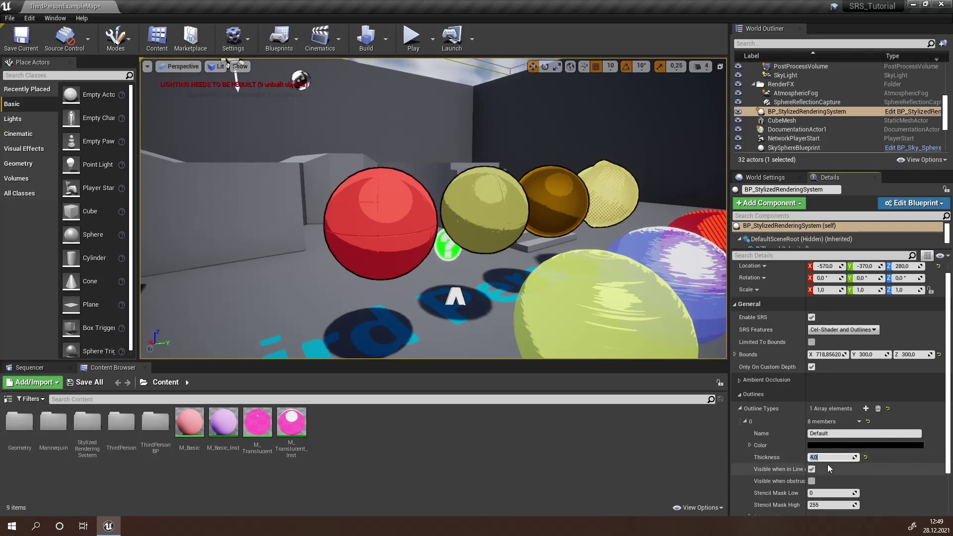
pyautogui.write('5')
pyautogui.press('Return')
pyautogui.write('4')
pyautogui.press('Return')
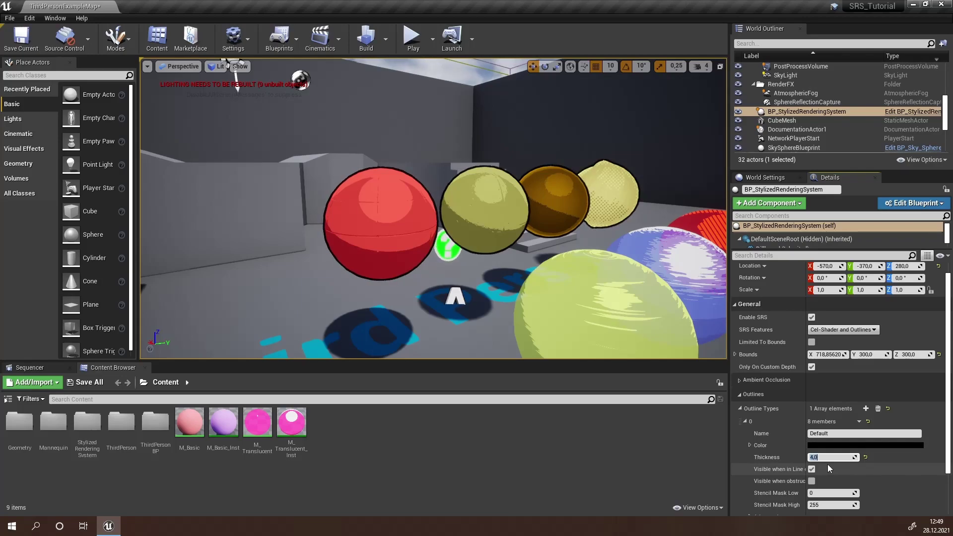
# Step: Try a pinkish-red color, hex sRGB FF006092 with alpha 0.572, on the first outline type and inspect the spheres' outlines
pyautogui.click(813, 446)
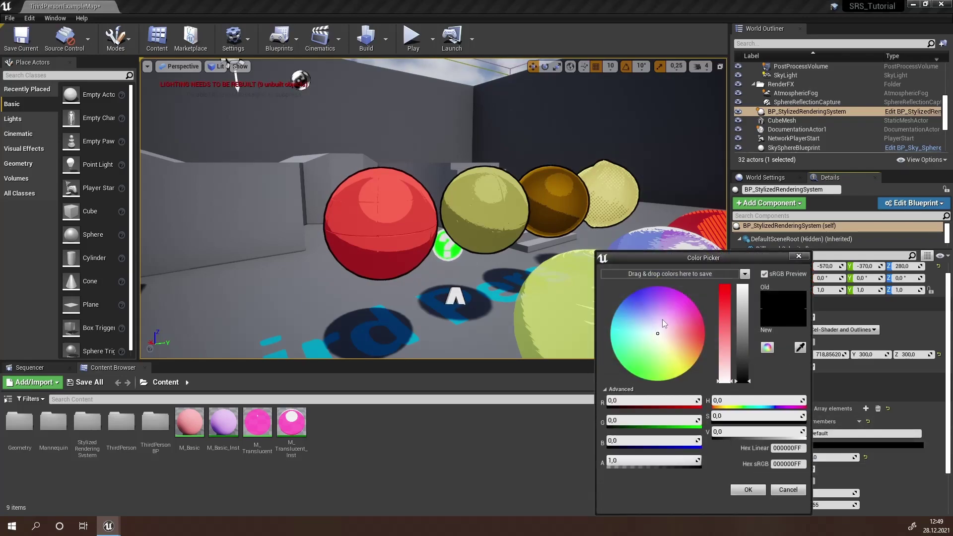
pyautogui.click(699, 323)
pyautogui.moveTo(743, 341); pyautogui.dragTo(743, 291)
pyautogui.moveTo(681, 320); pyautogui.dragTo(719, 326)
pyautogui.moveTo(745, 281); pyautogui.dragTo(745, 273)
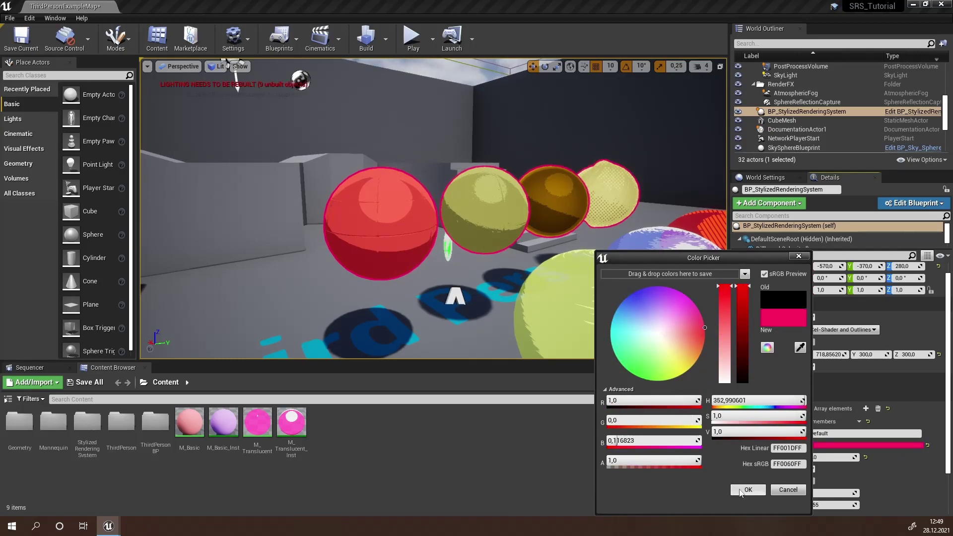
pyautogui.moveTo(689, 460); pyautogui.dragTo(660, 456)
pyautogui.press('a')
pyautogui.moveTo(440, 267); pyautogui.dragTo(505, 252, button='right')
pyautogui.press('w')
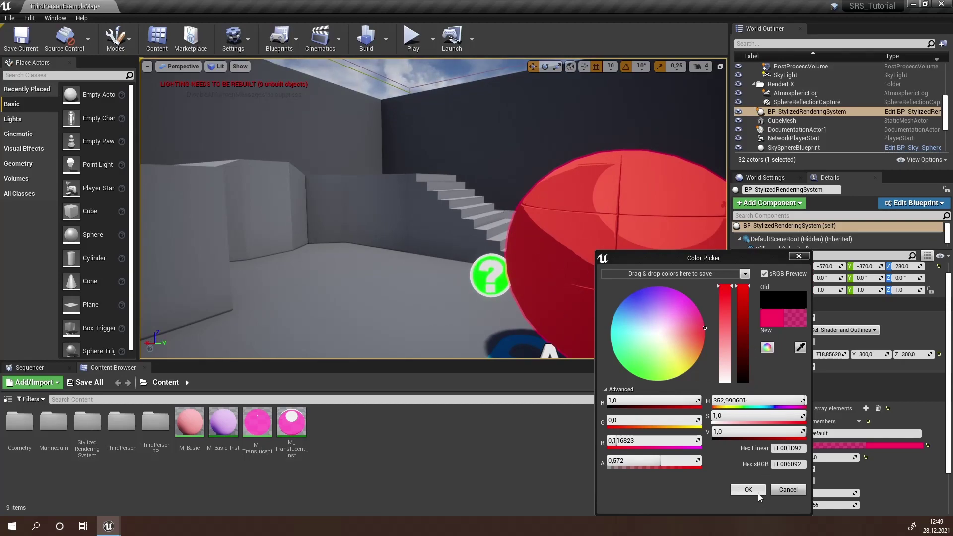
# Step: Return the first outline type's color to black with alpha 1
pyautogui.moveTo(741, 332); pyautogui.dragTo(745, 398)
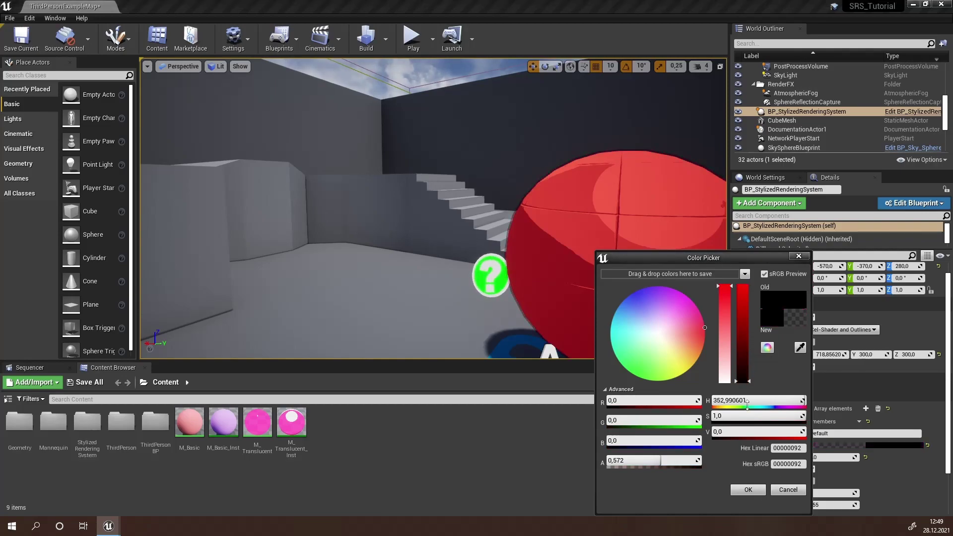
pyautogui.click(760, 490)
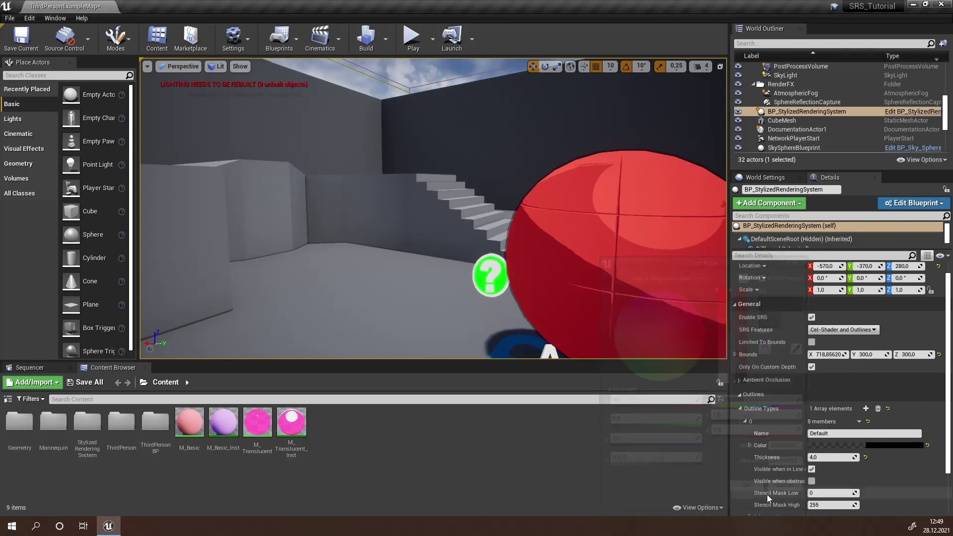
pyautogui.click(883, 445)
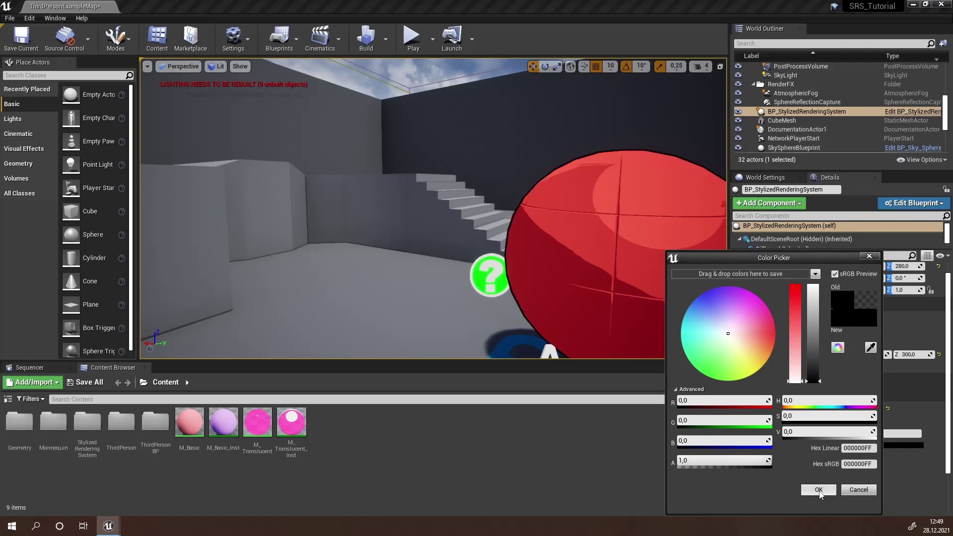
pyautogui.press('Escape')
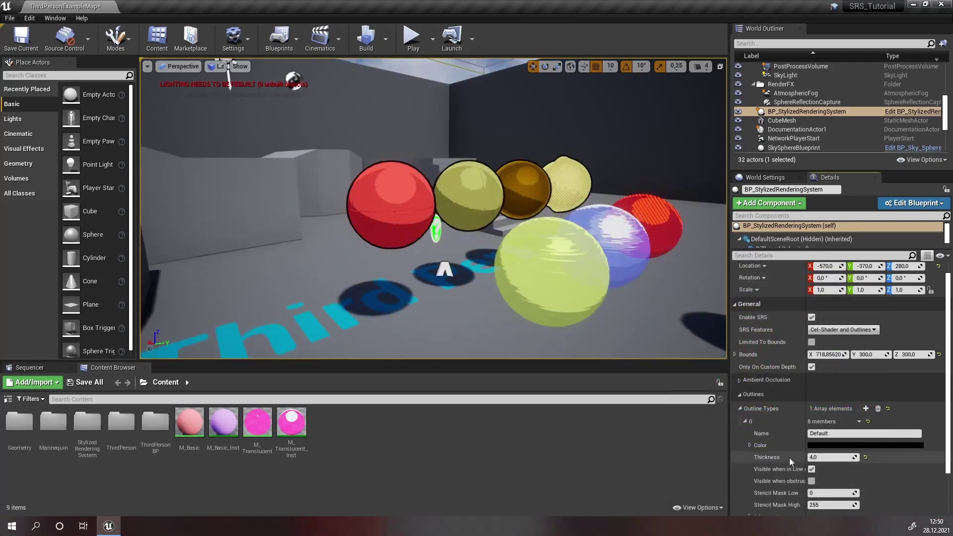
# Step: Add a second outline type and make its color glowing blue with a B value of 100
pyautogui.click(867, 408)
pyautogui.scroll(-1, 814, 436)
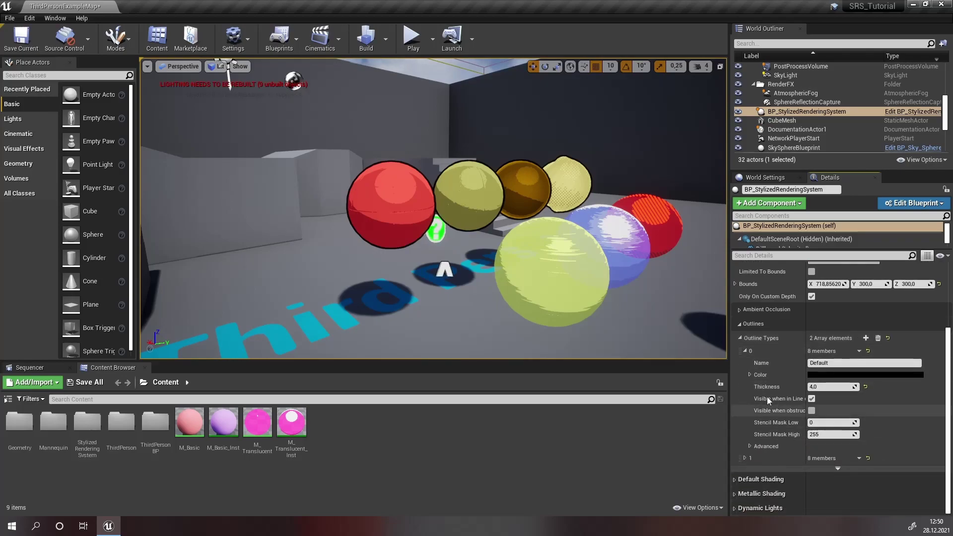
pyautogui.click(746, 351)
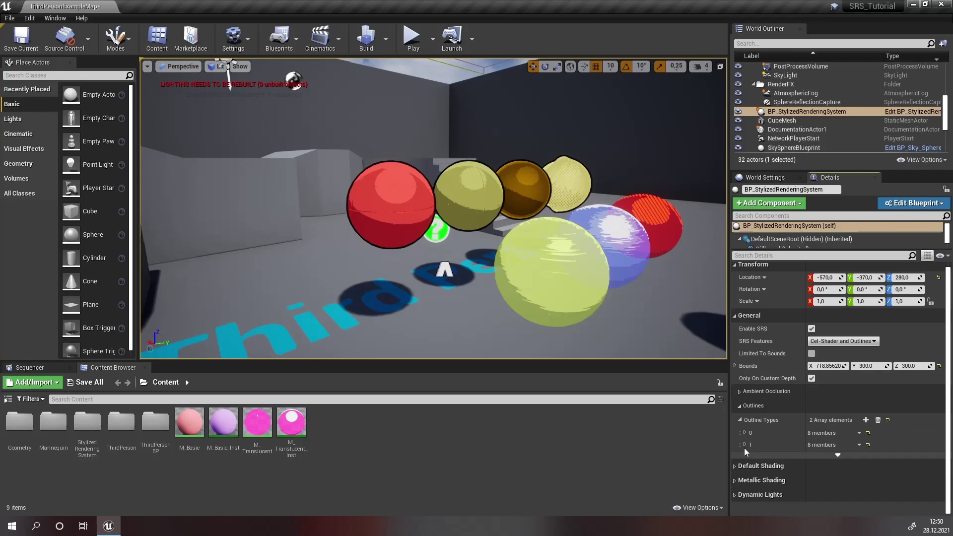
pyautogui.click(746, 445)
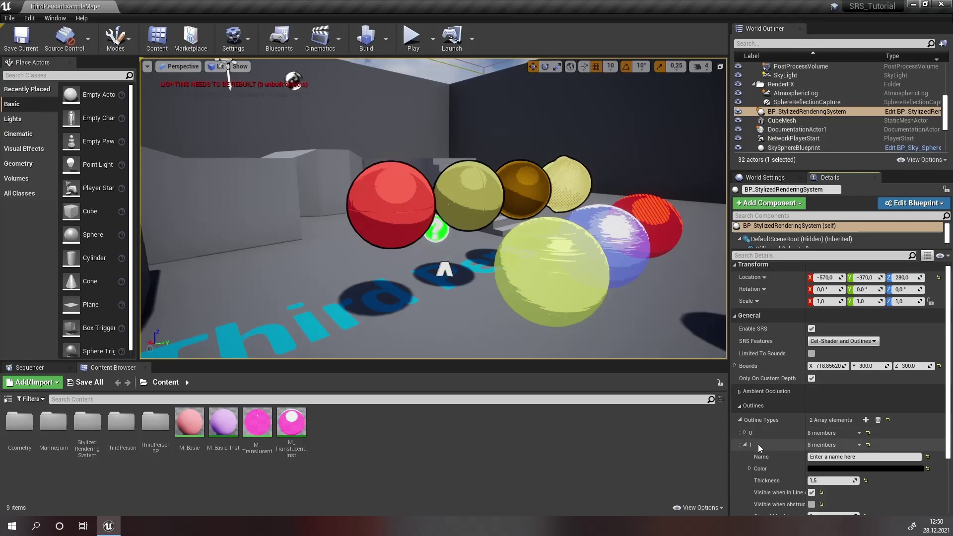
pyautogui.click(815, 469)
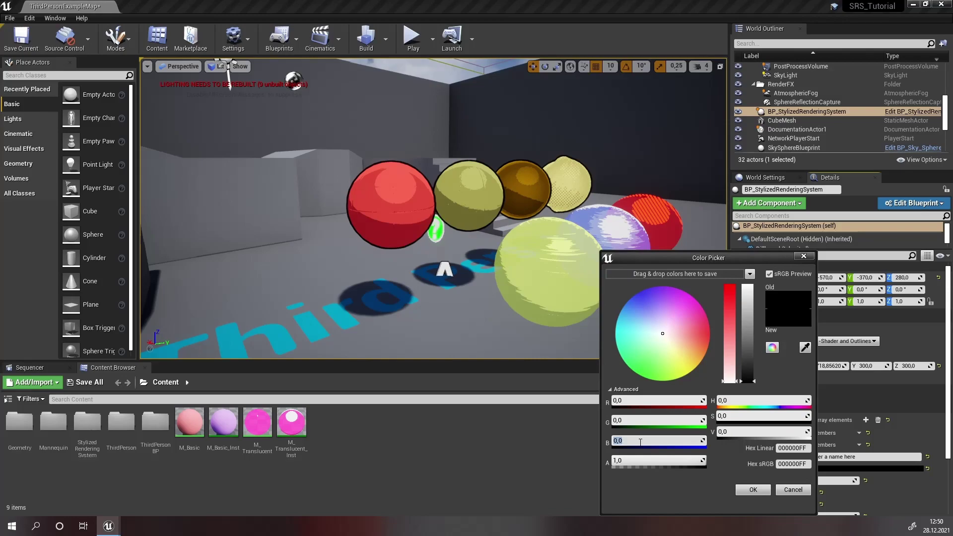
pyautogui.press('Return')
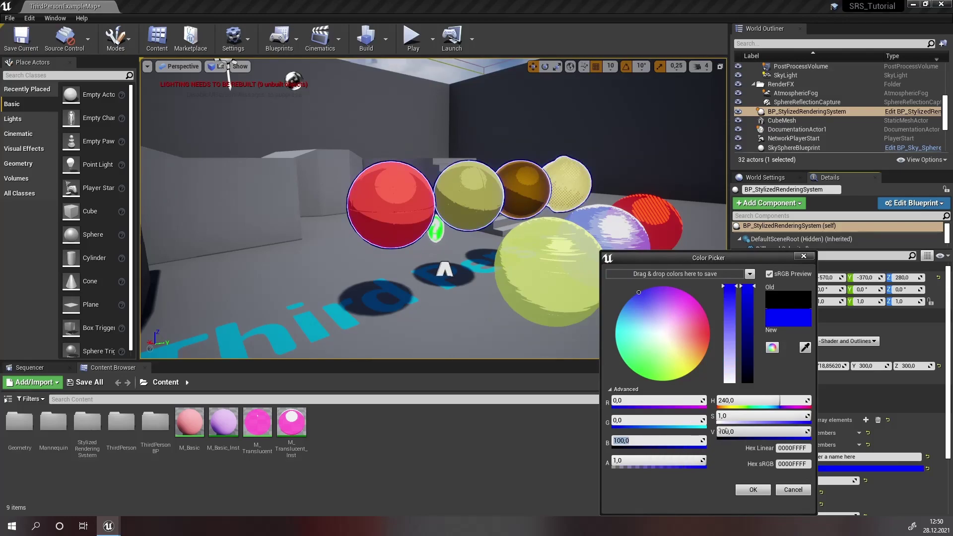
pyautogui.click(747, 492)
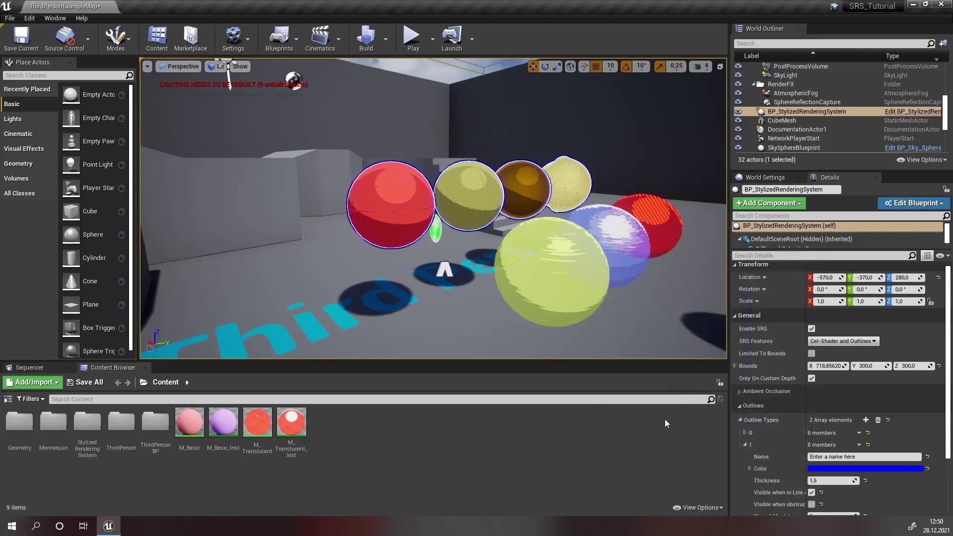
# Step: Set the second outline type's thickness to 3 and inspect the outlines around the spheres
pyautogui.click(814, 481)
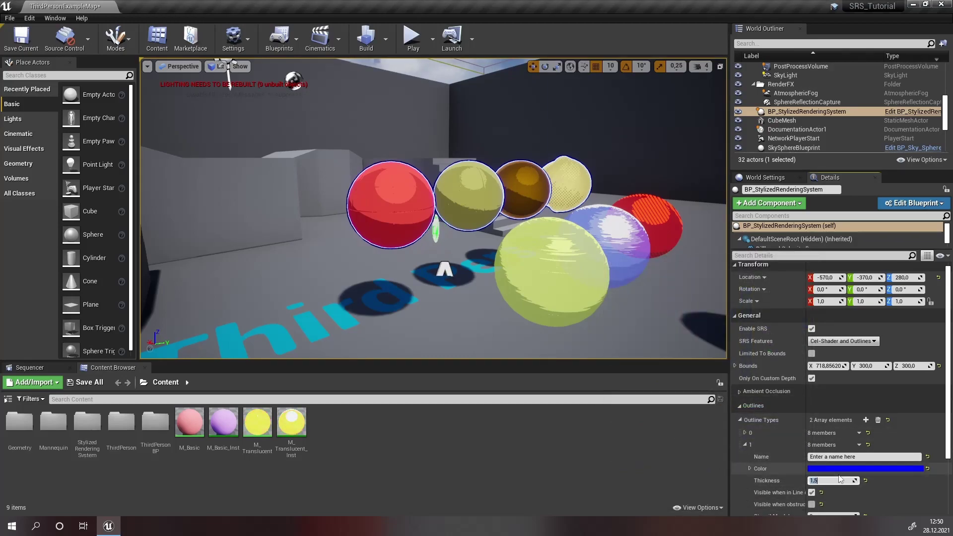
pyautogui.press('Return')
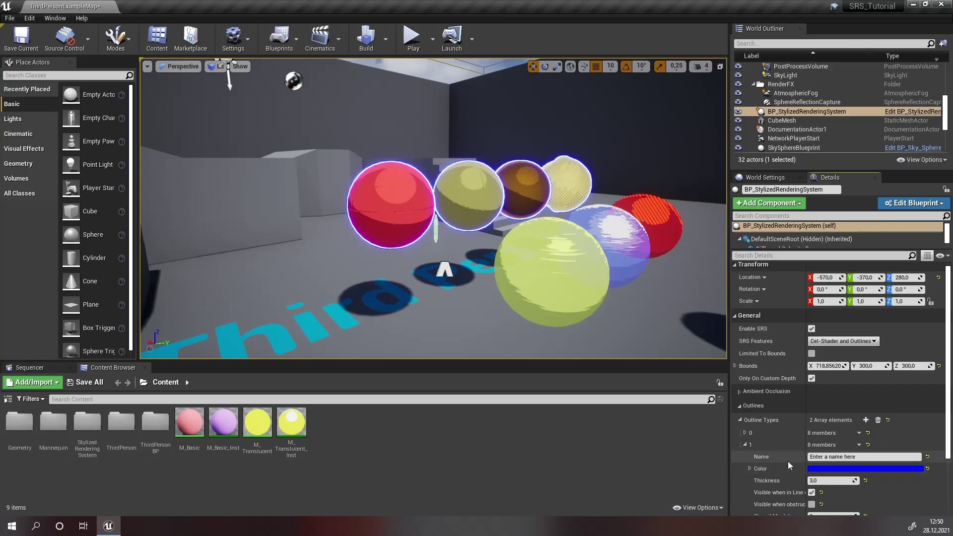
pyautogui.press('w')
pyautogui.press('a')
pyautogui.moveTo(571, 296); pyautogui.dragTo(575, 297, button='right')
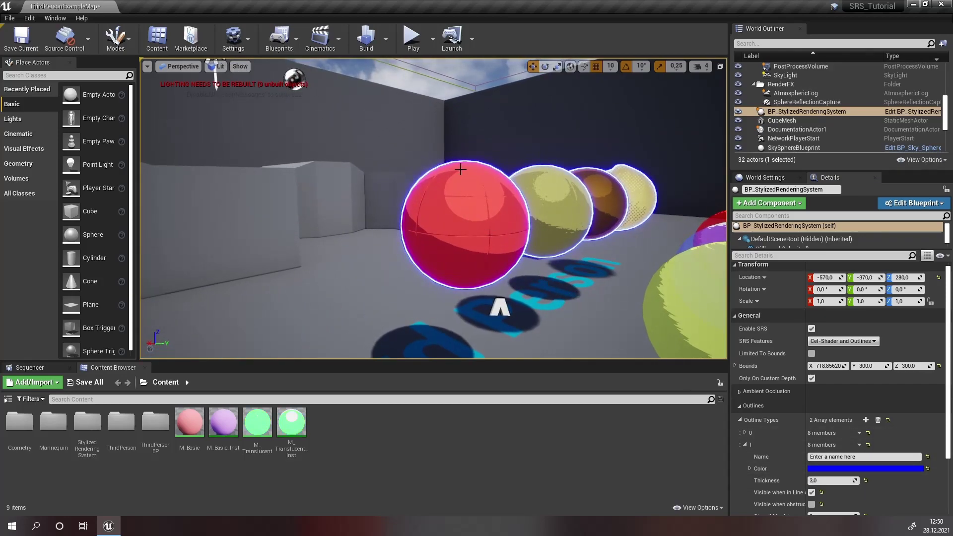
pyautogui.moveTo(545, 183); pyautogui.dragTo(548, 184)
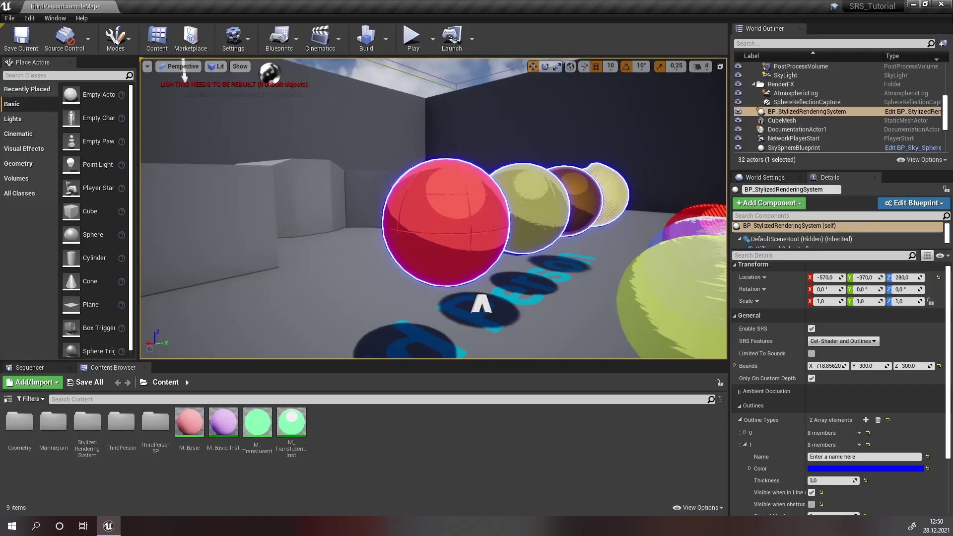
# Step: Disable Visible when in Line of Sight and enable Visible when obstructed for the second outline type
pyautogui.scroll(-2, 808, 465)
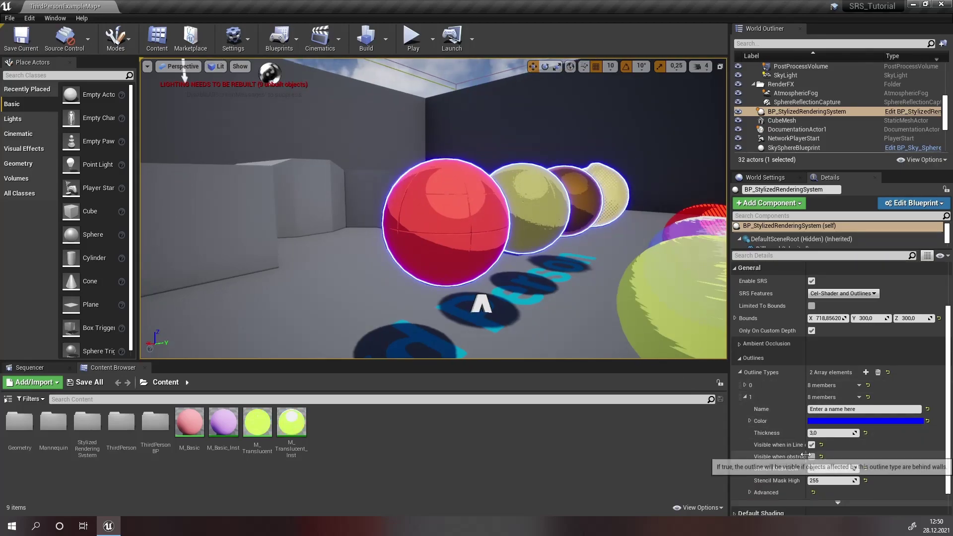
pyautogui.moveTo(807, 465); pyautogui.dragTo(833, 462)
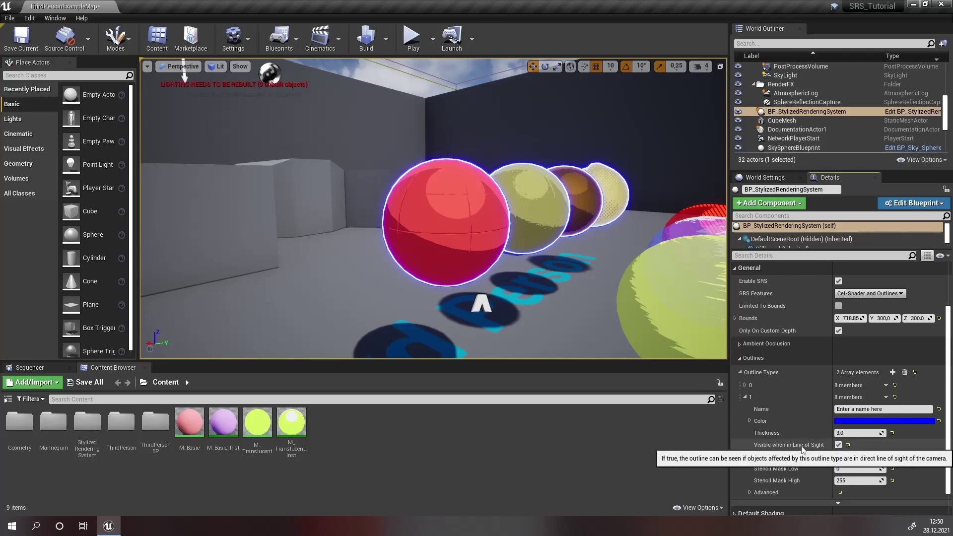
pyautogui.click(839, 445)
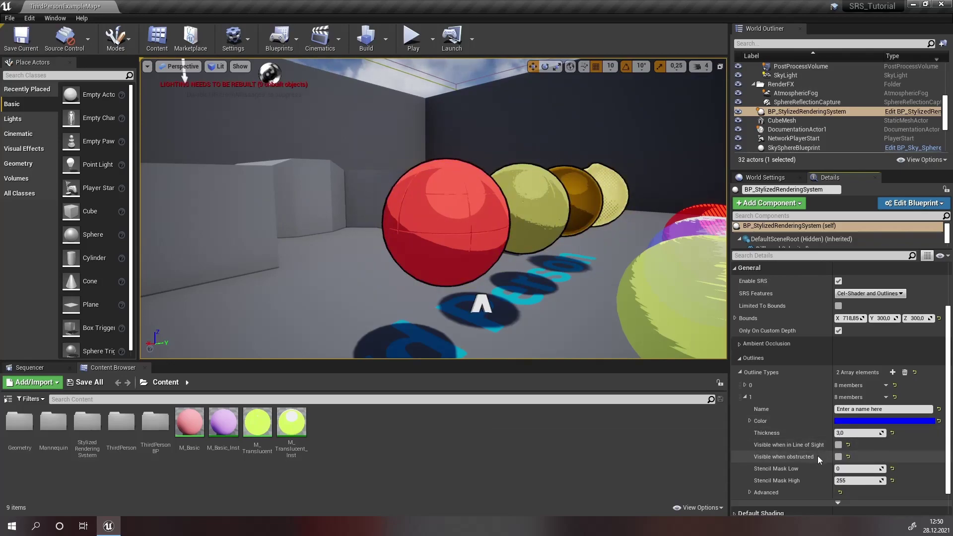
pyautogui.click(839, 457)
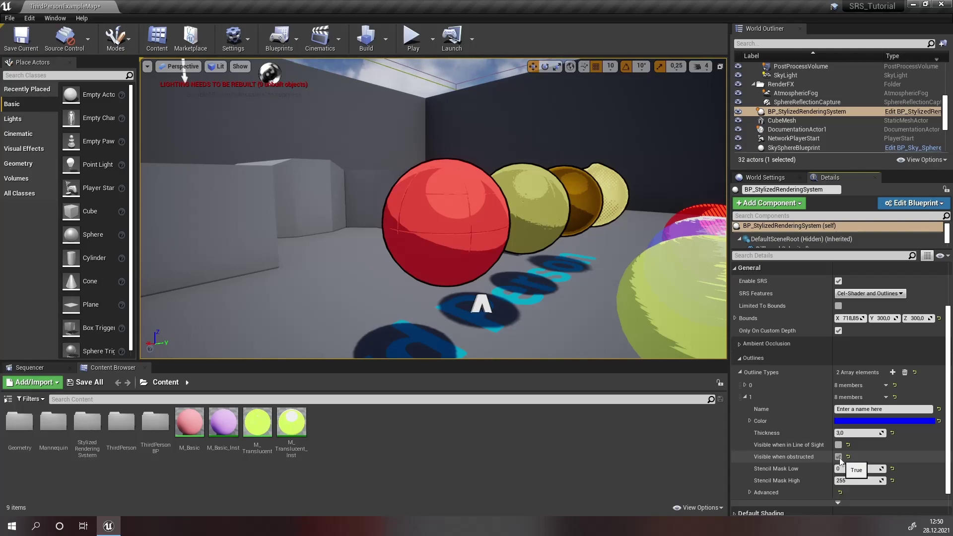
pyautogui.moveTo(545, 329); pyautogui.dragTo(343, 318, button='right')
pyautogui.moveTo(501, 339); pyautogui.dragTo(505, 335)
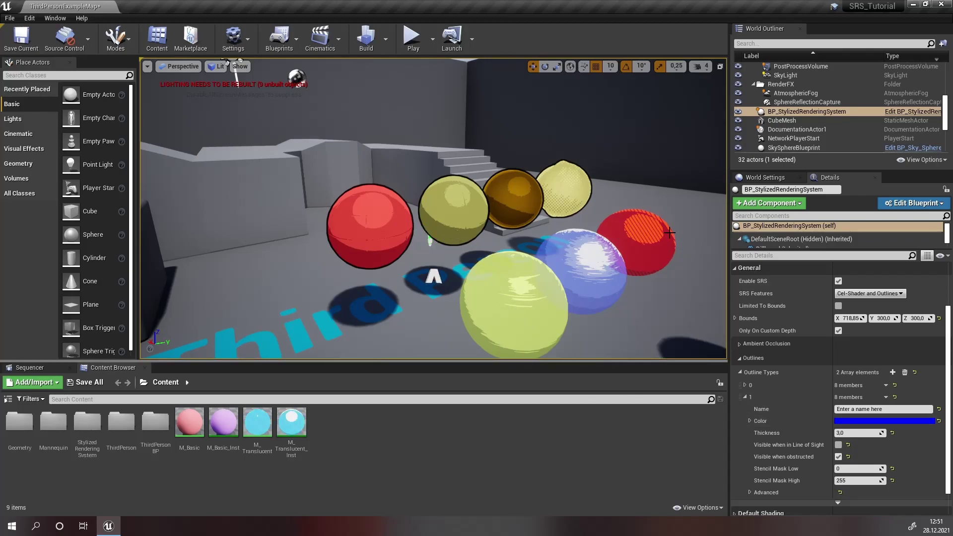
# Step: Add a third outline type and expand its settings down to the stencil mask range
pyautogui.click(746, 398)
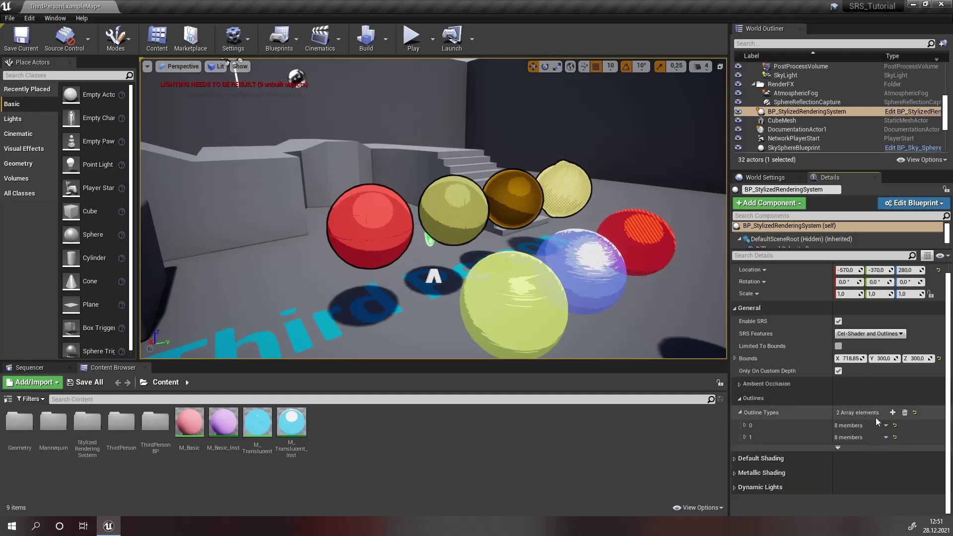
pyautogui.click(892, 413)
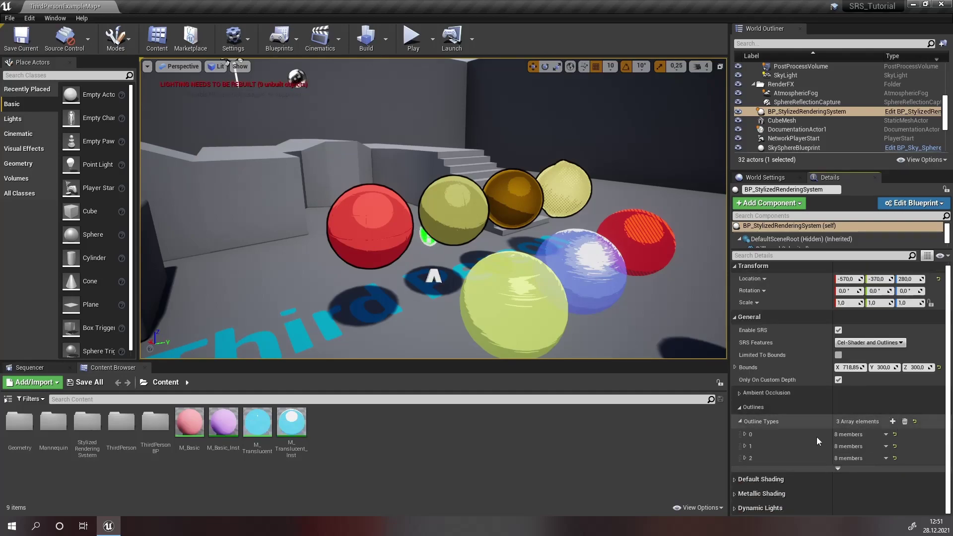
pyautogui.click(745, 451)
pyautogui.scroll(-2, 750, 457)
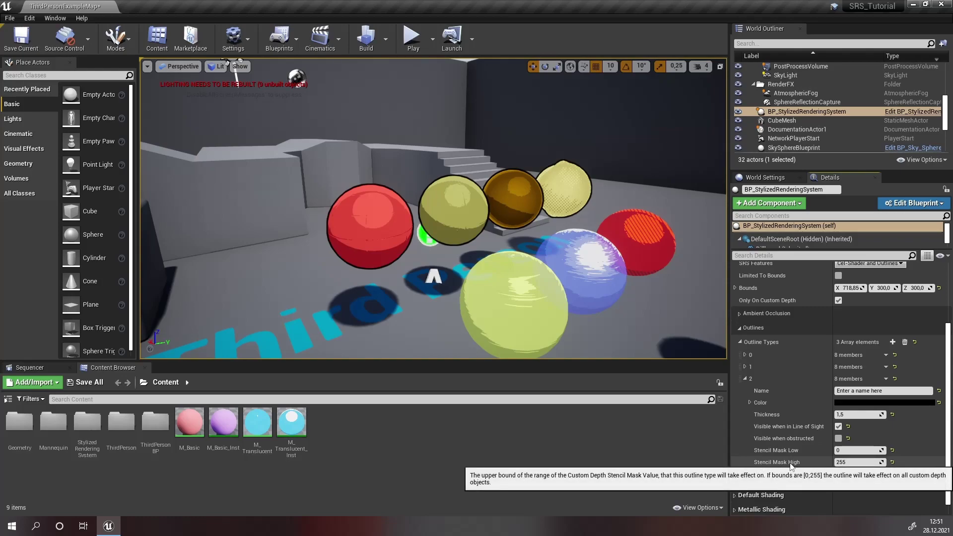
# Step: Select the olive sphere next to the red one and set its CustomDepth Stencil Value to 1, filtering its details for custom depth
pyautogui.click(466, 207)
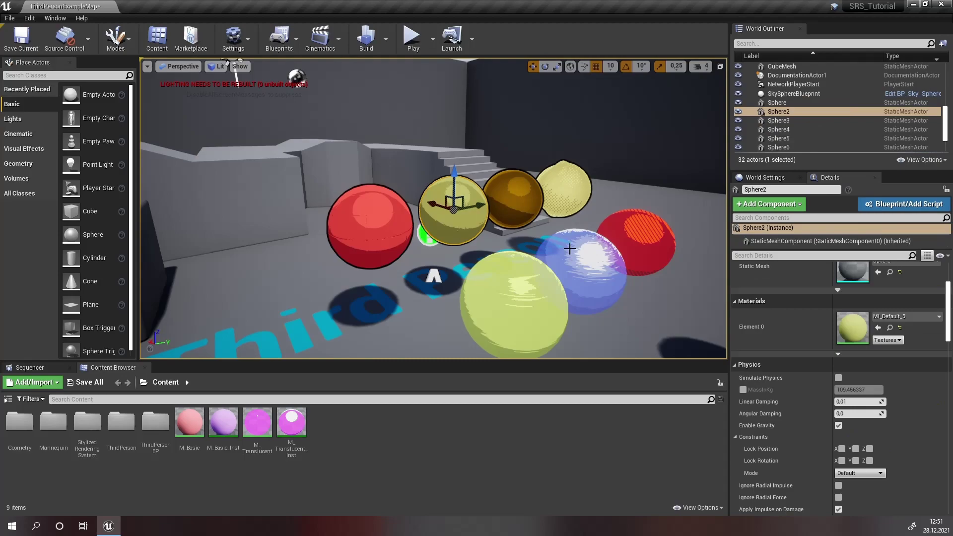
pyautogui.click(753, 257)
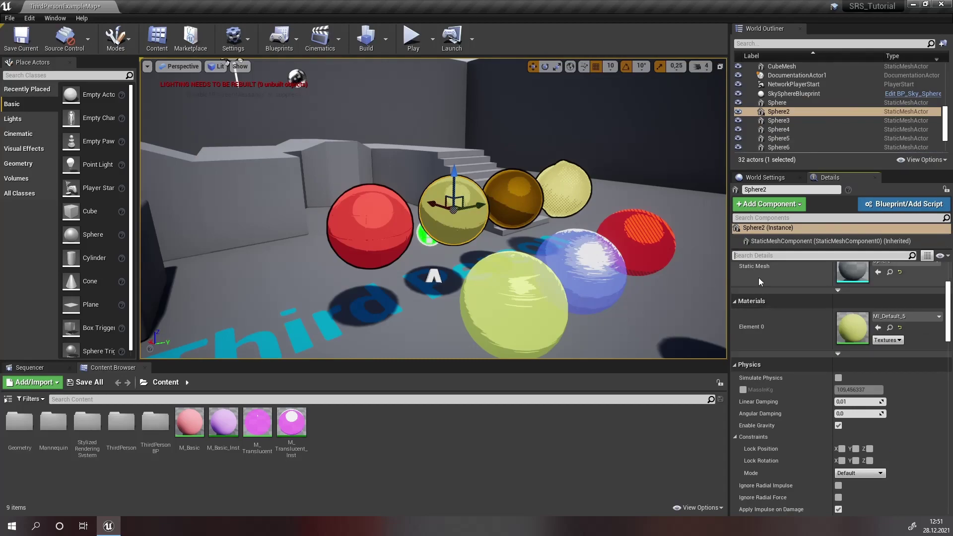
pyautogui.write('custom depth')
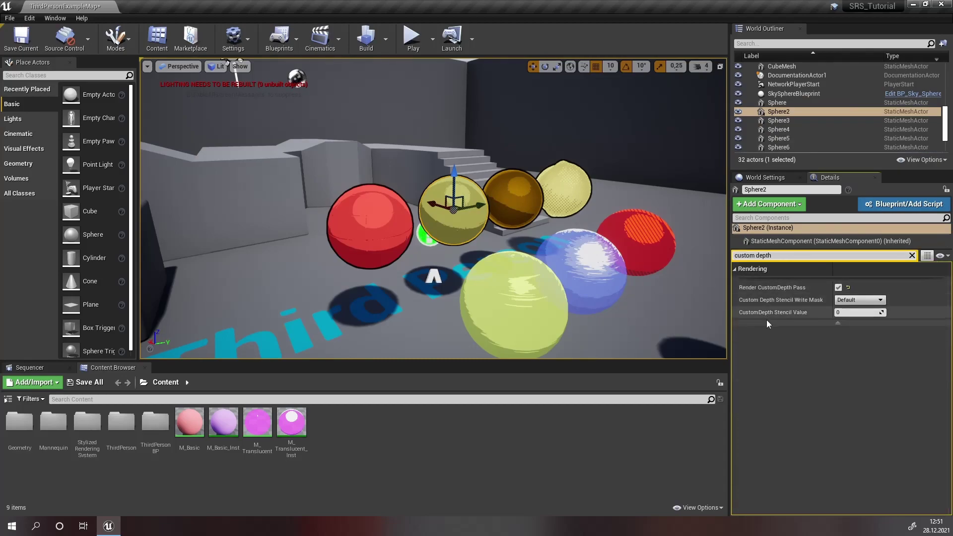
pyautogui.moveTo(764, 318)
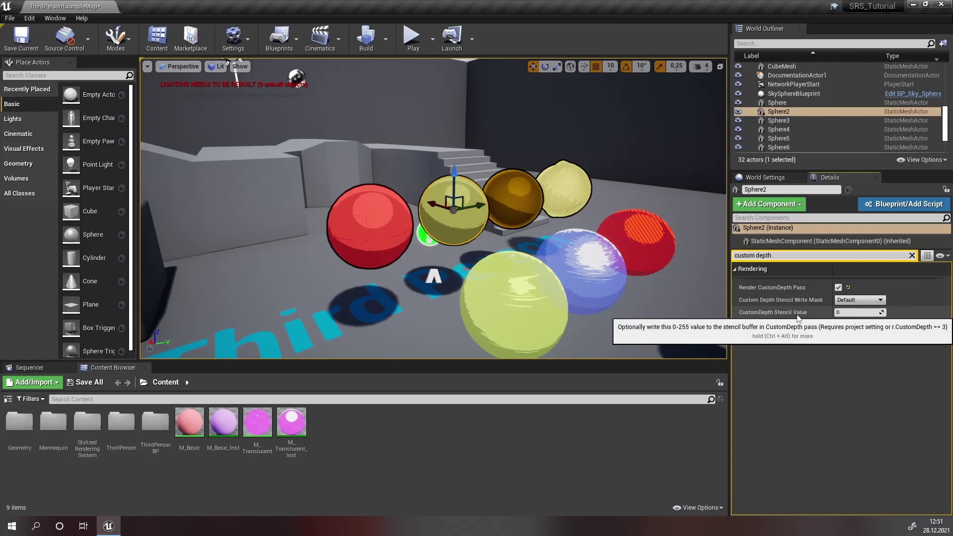
pyautogui.moveTo(808, 313)
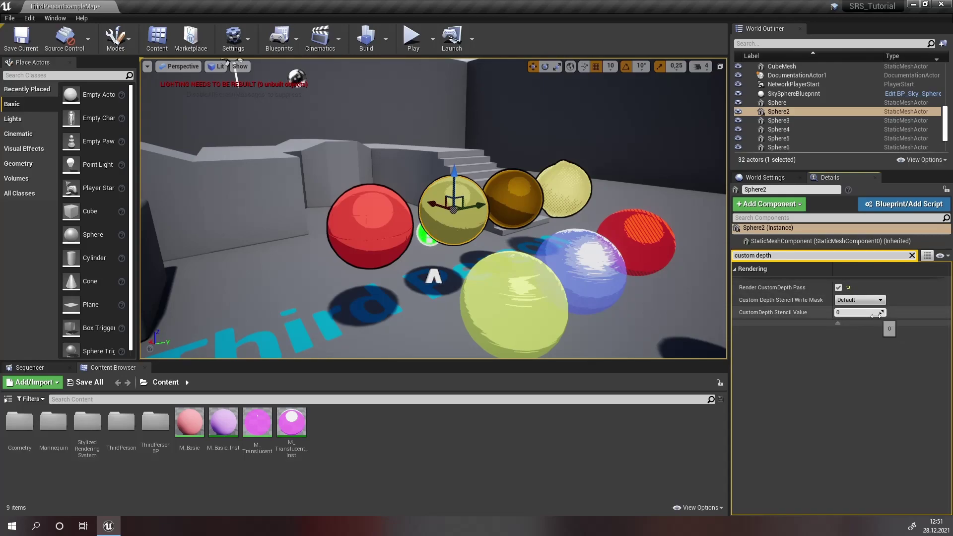
pyautogui.press('Return')
pyautogui.press('Return')
pyautogui.press('Return')
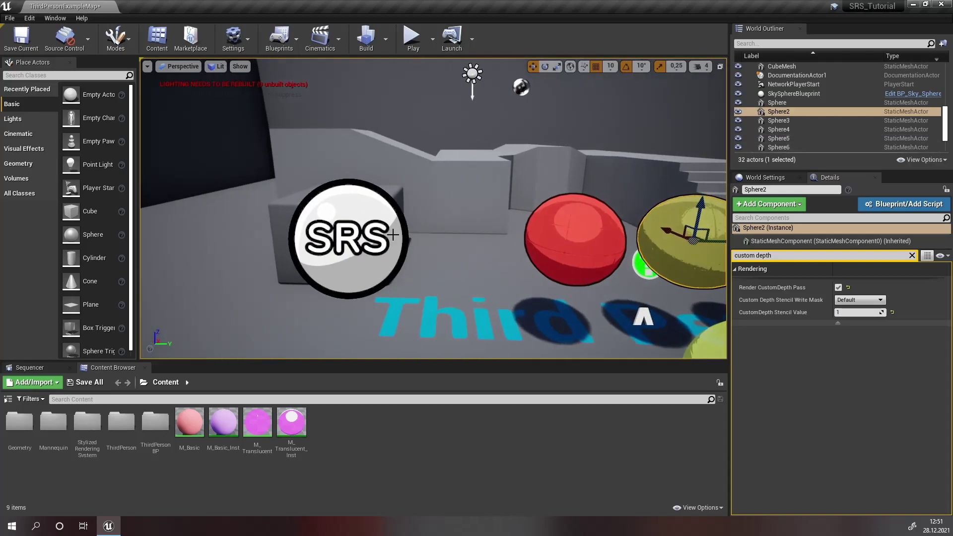
# Step: Select the Stylized Rendering System actor, clear the details filter, and set Stencil Mask High of outline type 0 to 0
pyautogui.click(374, 237)
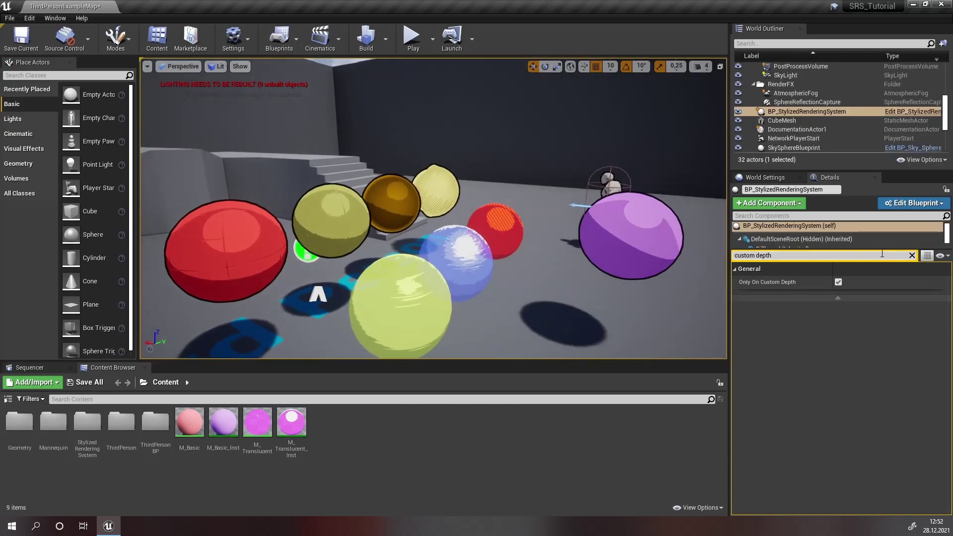
pyautogui.click(913, 256)
pyautogui.click(741, 321)
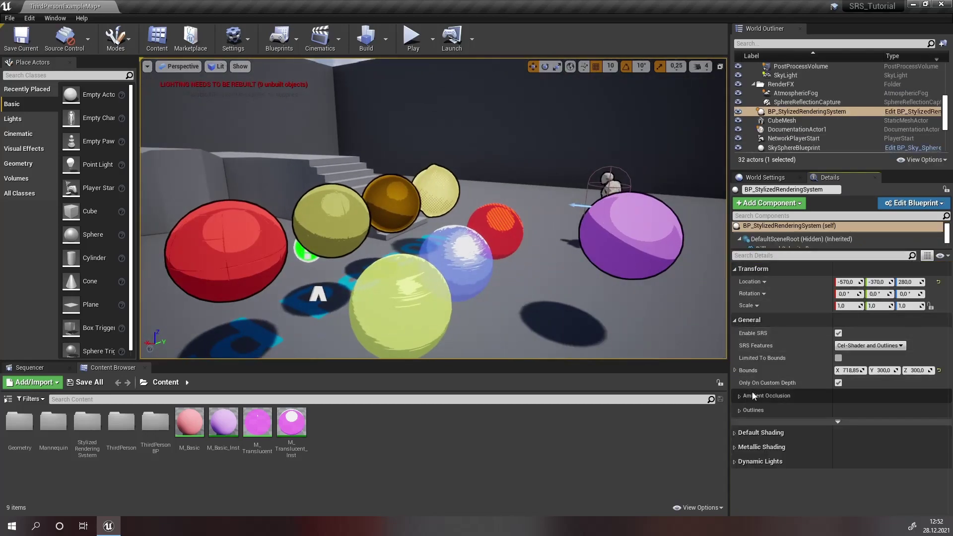
pyautogui.click(741, 410)
pyautogui.click(740, 424)
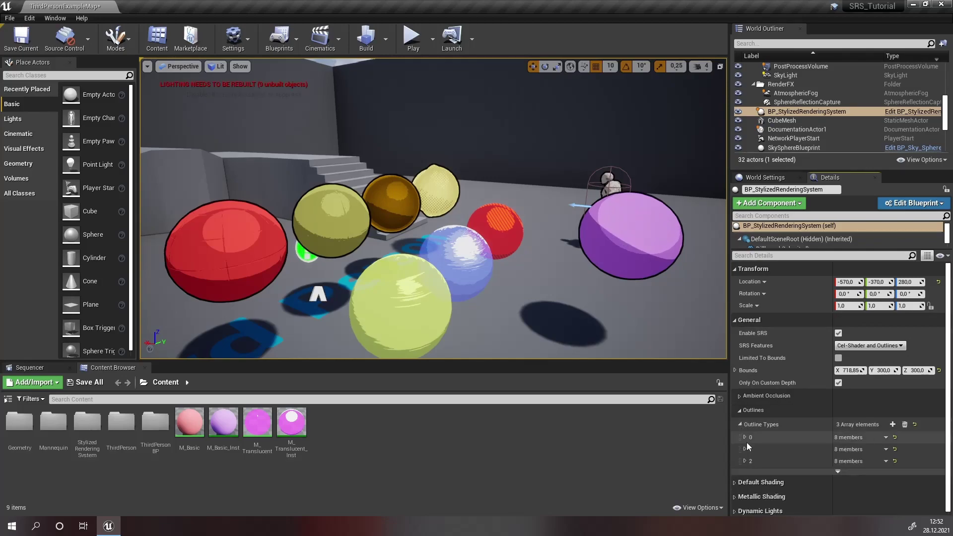
pyautogui.click(745, 438)
pyautogui.scroll(-2, 750, 435)
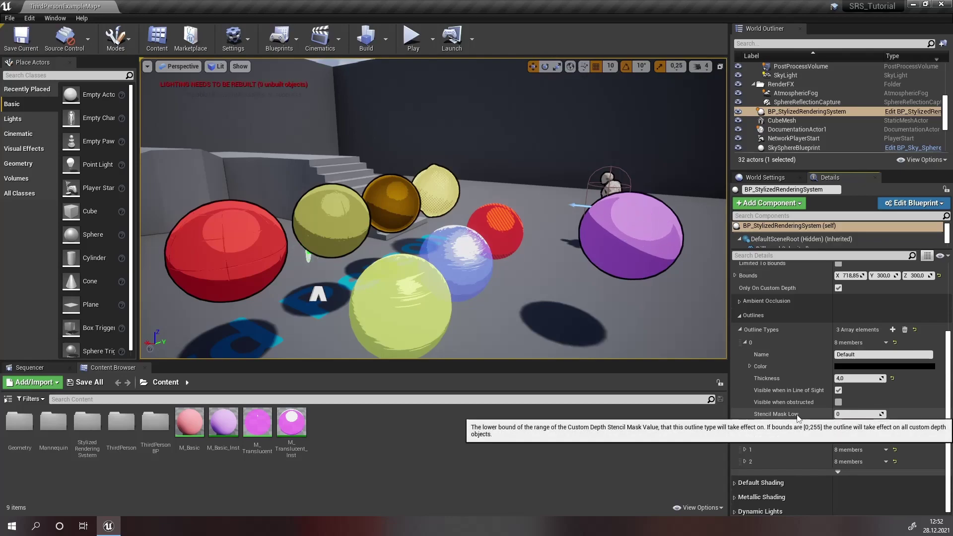
pyautogui.click(843, 426)
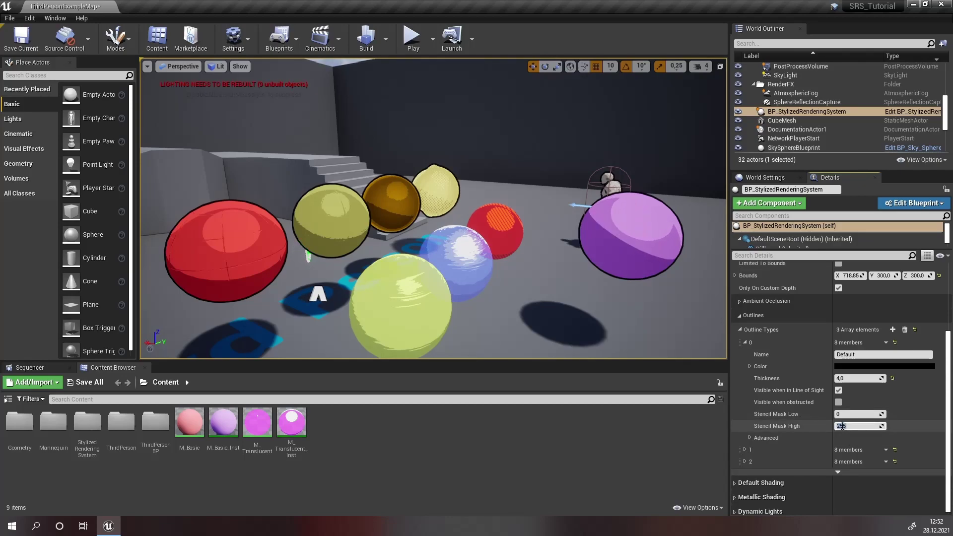
pyautogui.write('0')
pyautogui.press('Return')
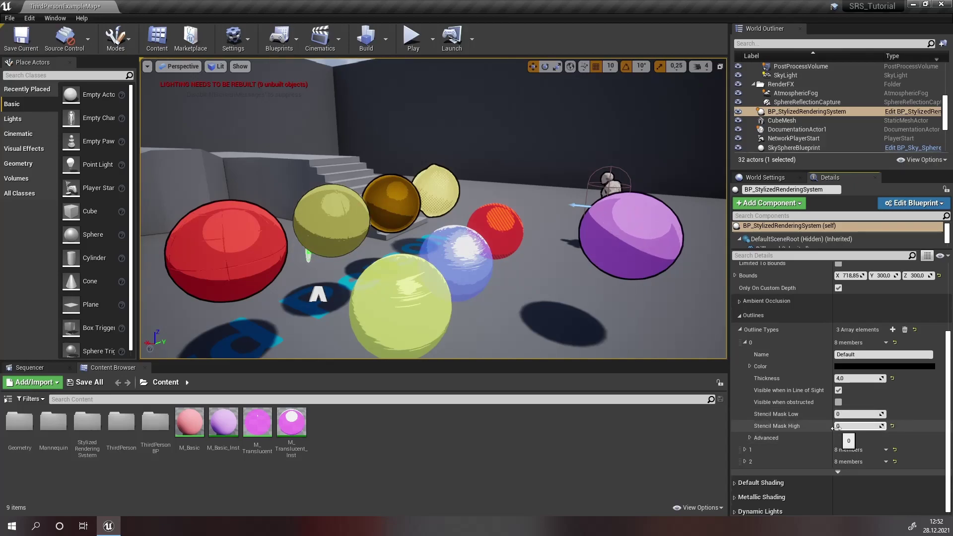
# Step: Expand outline type 1 and set its Stencil Mask High to 0
pyautogui.click(746, 450)
pyautogui.scroll(-3, 773, 455)
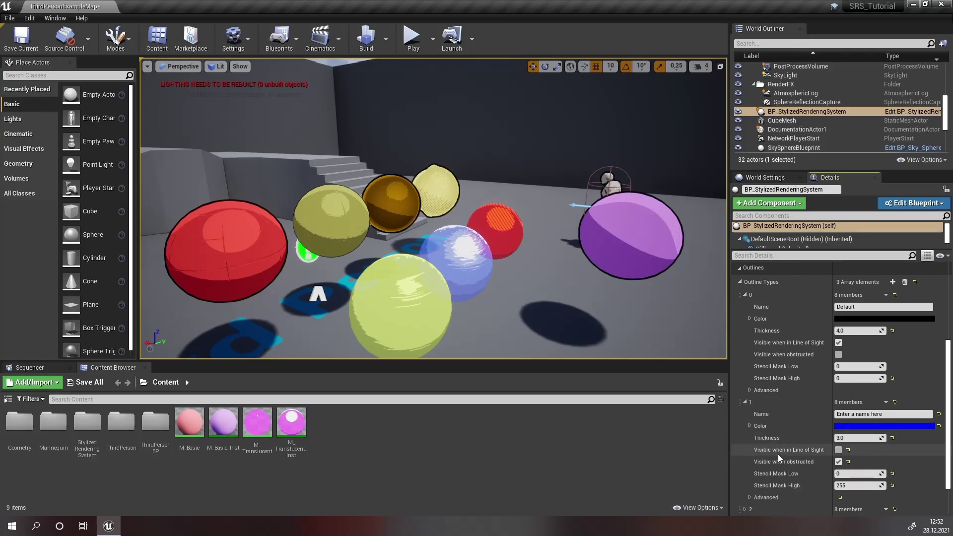
pyautogui.click(855, 453)
pyautogui.write('0')
pyautogui.press('Return')
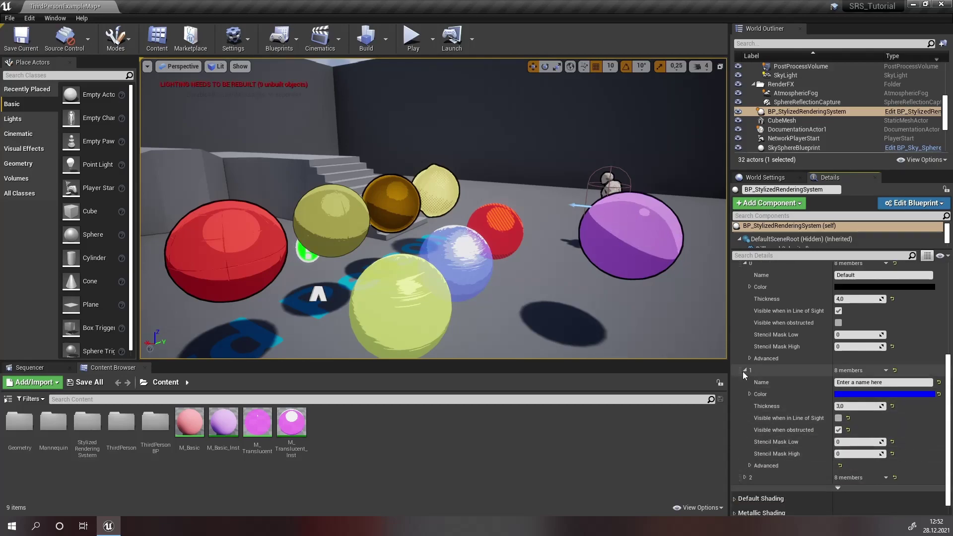
# Step: Collapse outline type 1 and set both Stencil Mask Low and Stencil Mask High of outline type 2 to 1
pyautogui.click(747, 370)
pyautogui.click(746, 457)
pyautogui.scroll(-2, 764, 461)
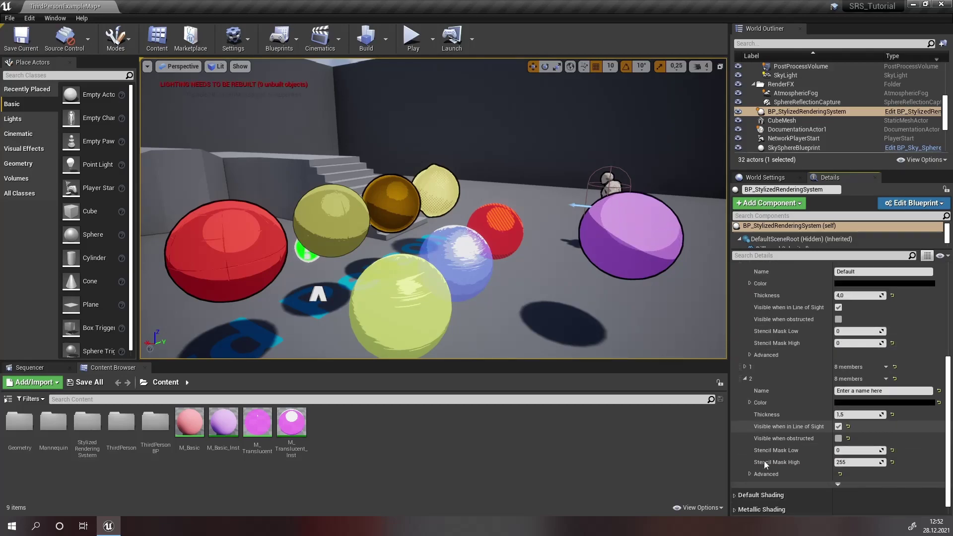
pyautogui.click(836, 452)
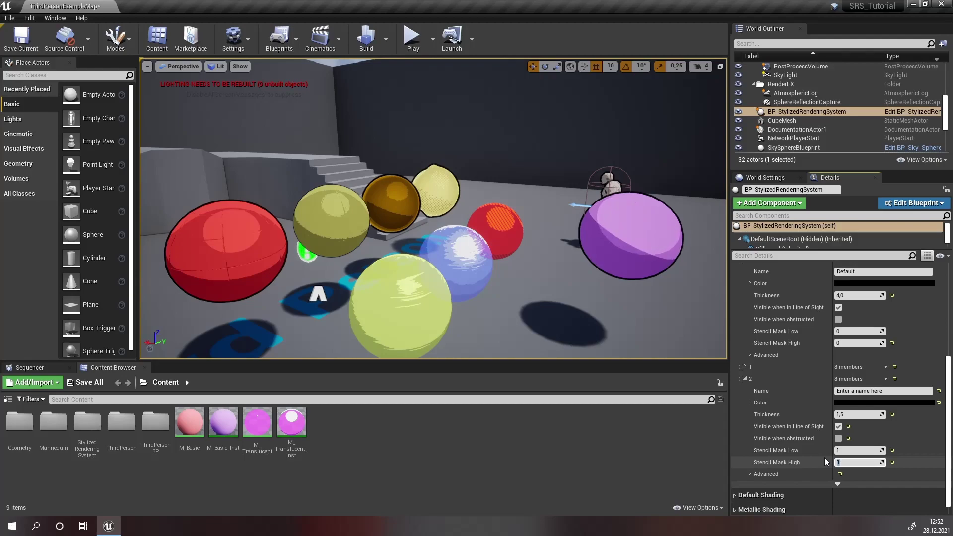
pyautogui.moveTo(598, 334); pyautogui.dragTo(502, 310, button='right')
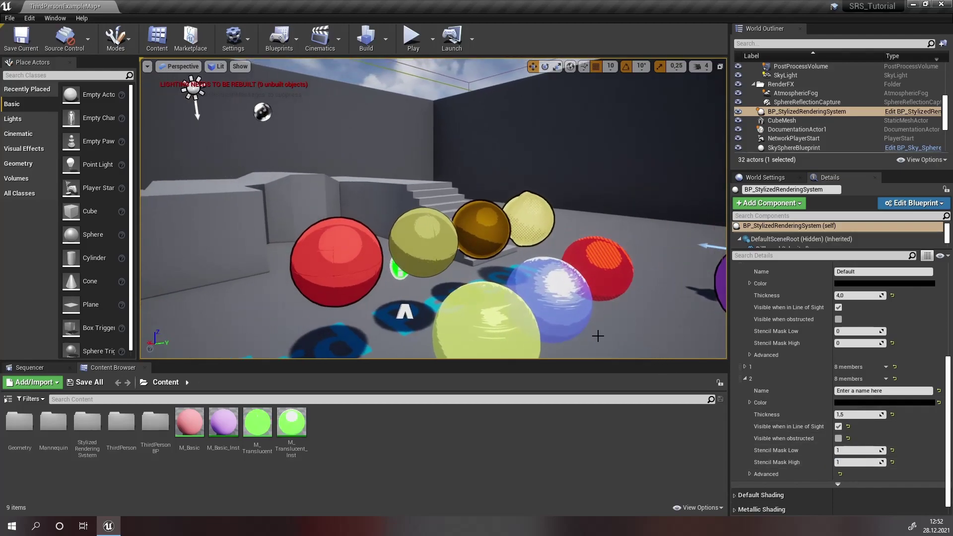
# Step: Set the color of outline type 2 to pure red (FF0000FF)
pyautogui.click(873, 403)
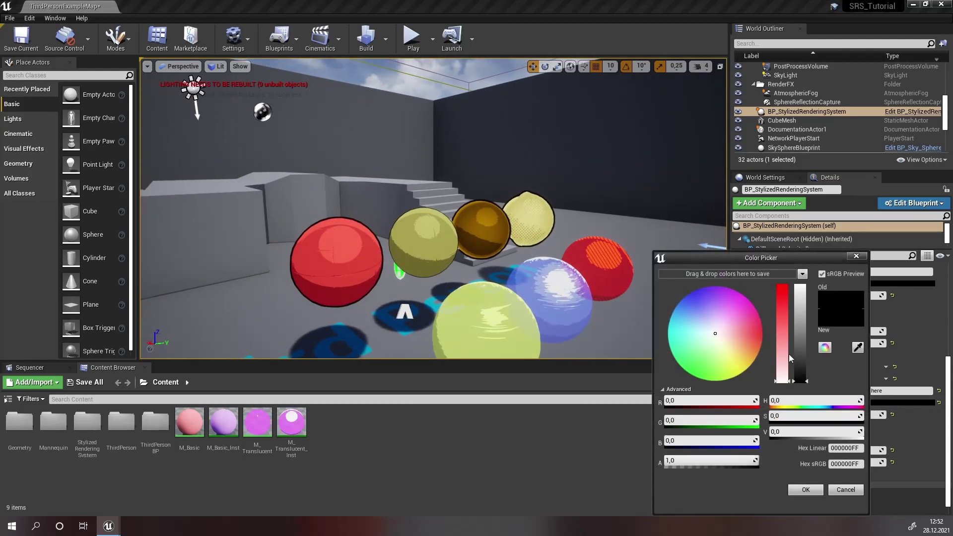
pyautogui.moveTo(787, 355); pyautogui.dragTo(787, 269)
pyautogui.moveTo(798, 310); pyautogui.dragTo(800, 251)
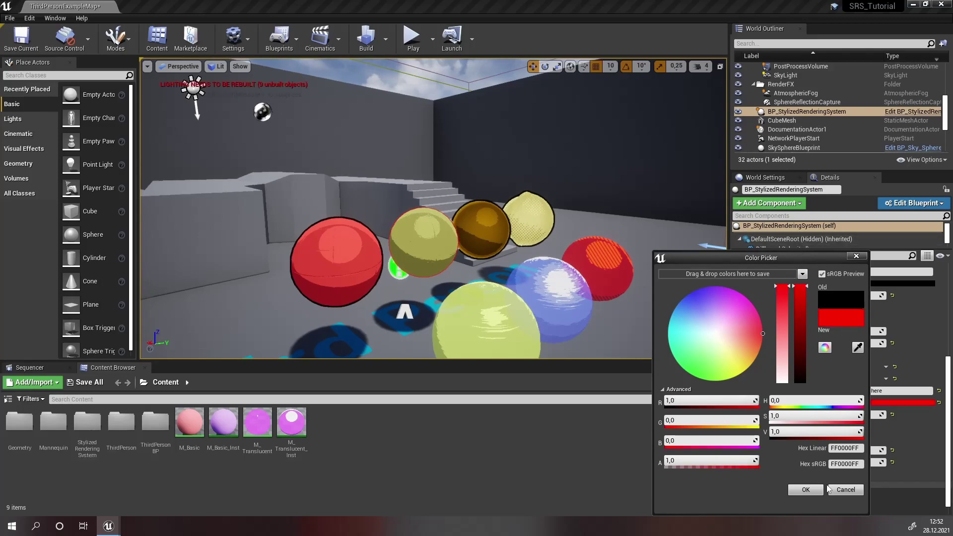
pyautogui.click(814, 490)
# Step: Set the thickness of outline type 2 to 4 and view the outlines around the spheres and the character
pyautogui.click(849, 416)
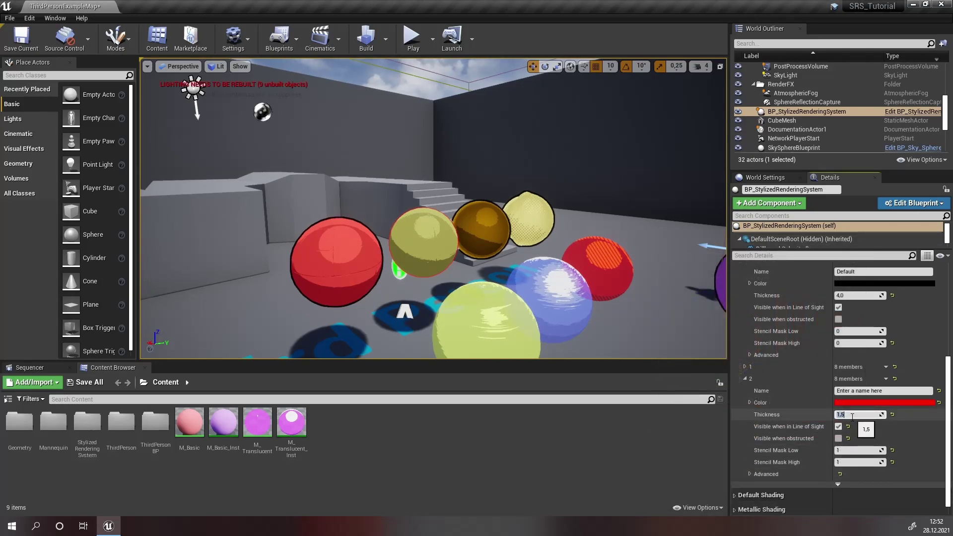
pyautogui.moveTo(669, 324); pyautogui.dragTo(624, 348, button='right')
pyautogui.press('w')
pyautogui.moveTo(434, 208); pyautogui.dragTo(466, 233, button='right')
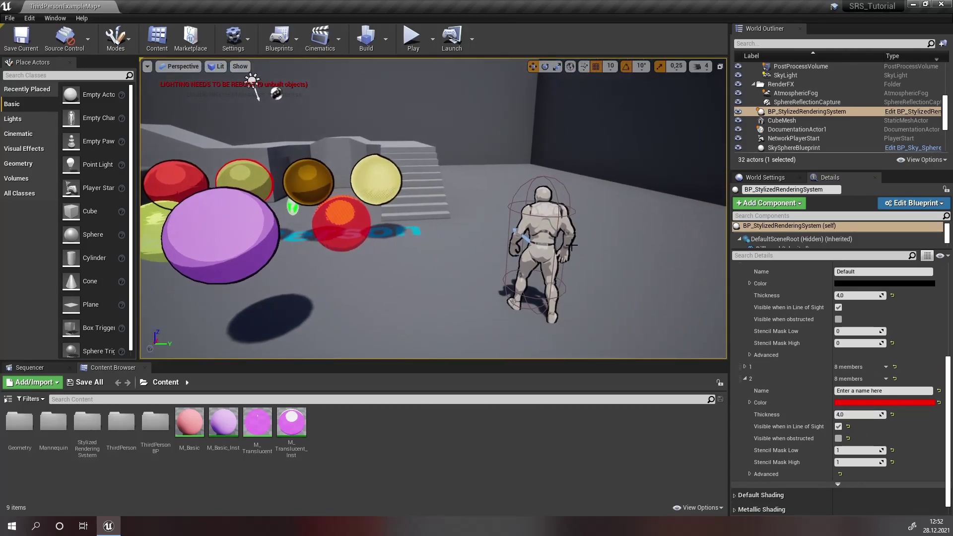
# Step: Select ThirdPersonCharacter, filter its details for custom, set the mesh's CustomDepth Stencil Value to 1, and clear the filter
pyautogui.click(546, 225)
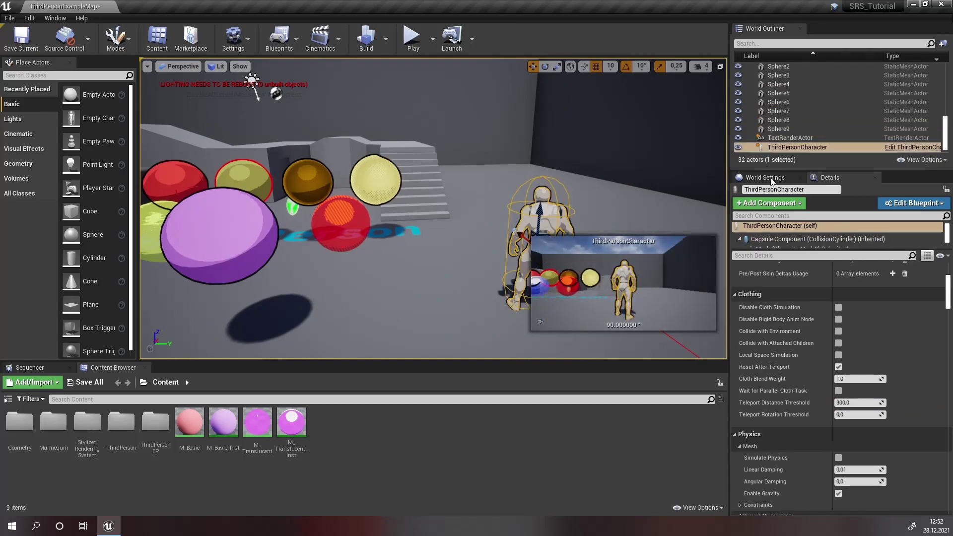
pyautogui.scroll(-3, 763, 241)
pyautogui.click(769, 255)
pyautogui.write('custom')
pyautogui.click(858, 364)
pyautogui.write('1')
pyautogui.moveTo(452, 189); pyautogui.dragTo(612, 292, button='right')
pyautogui.press('a')
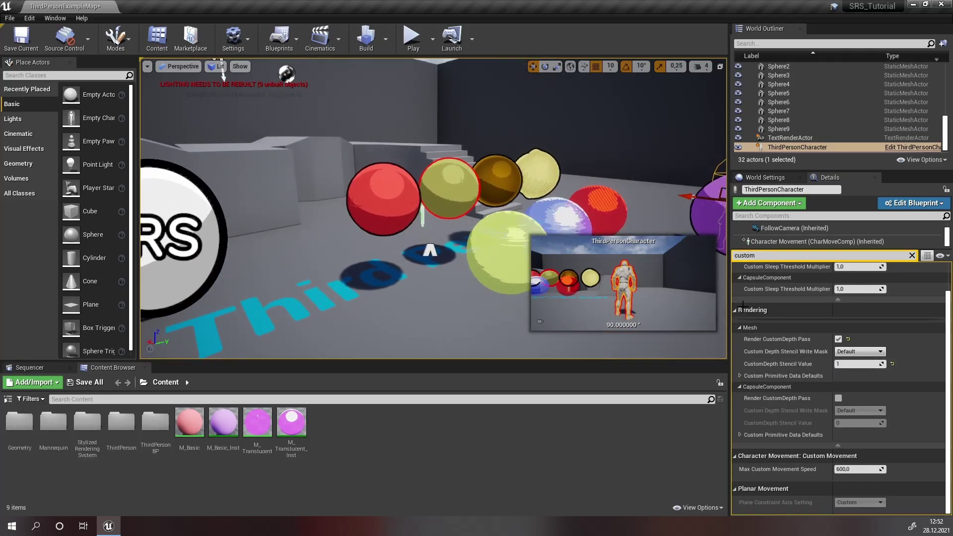
pyautogui.click(912, 255)
pyautogui.scroll(2, 796, 353)
# Step: Reselect the Stylized Rendering System actor, add a fourth outline type, and name it Fill-In
pyautogui.moveTo(569, 254); pyautogui.dragTo(482, 209, button='right')
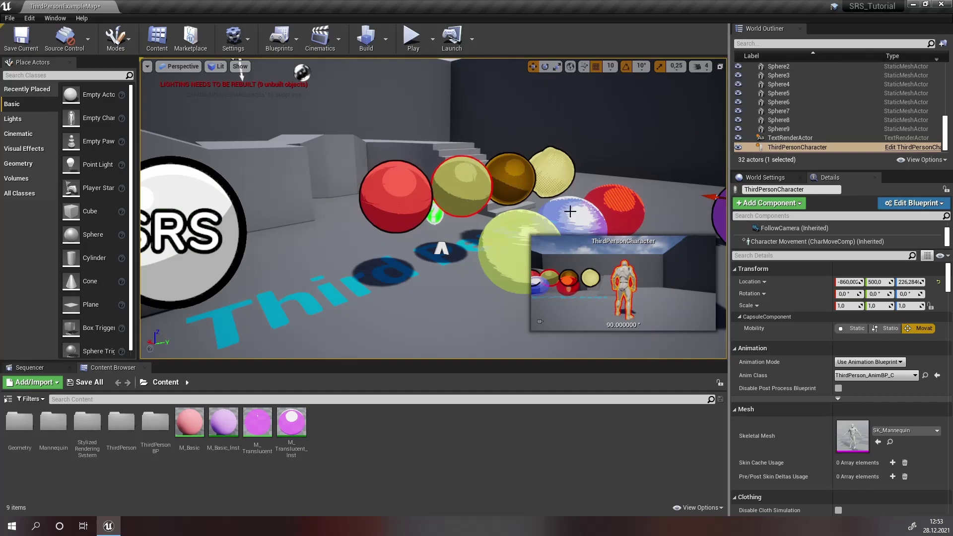
pyautogui.moveTo(484, 228); pyautogui.dragTo(368, 220, button='right')
pyautogui.click(322, 219)
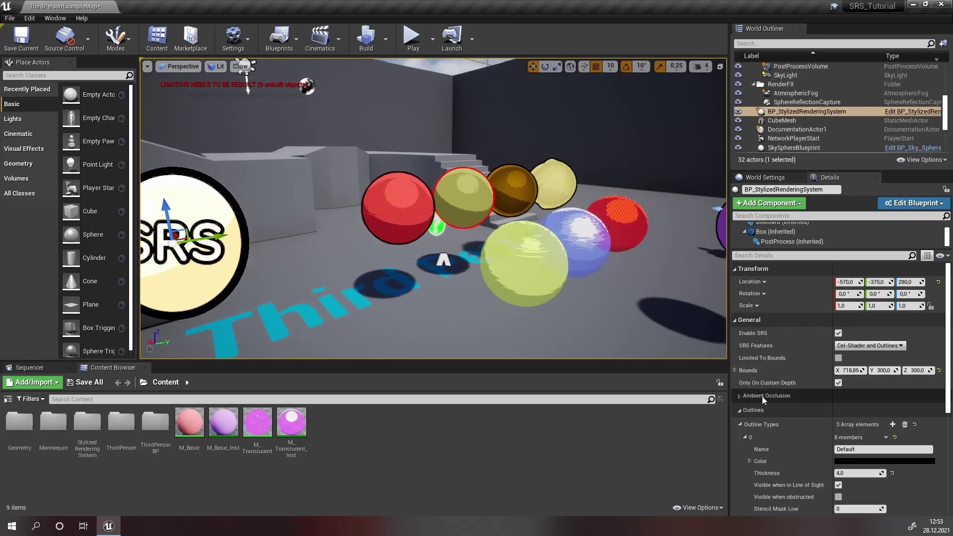
pyautogui.scroll(-3, 762, 396)
pyautogui.scroll(-3, 844, 377)
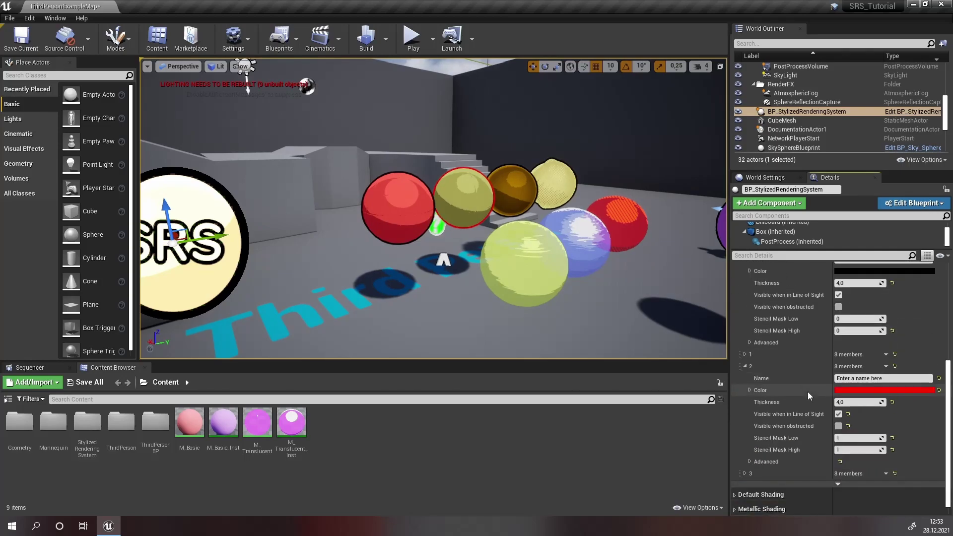
pyautogui.click(746, 474)
pyautogui.scroll(-2, 749, 474)
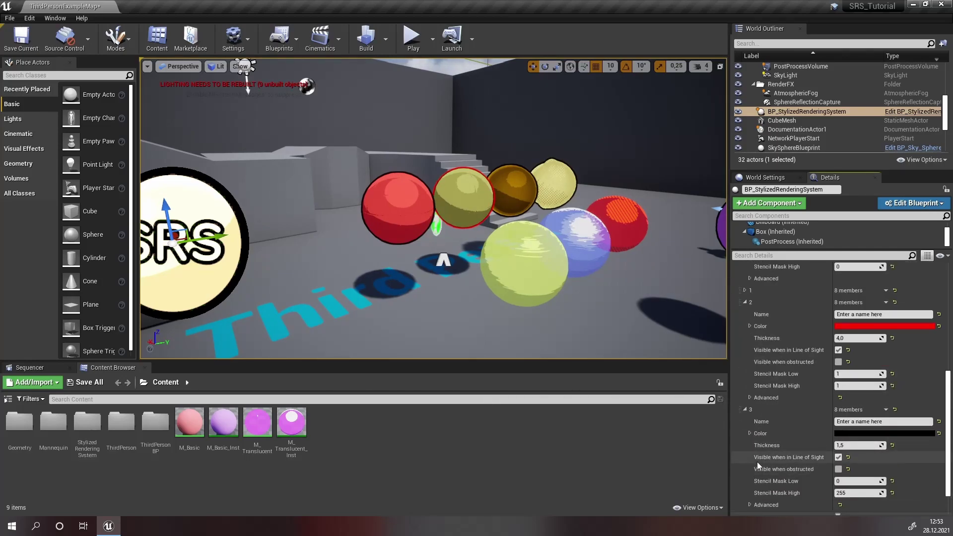
pyautogui.moveTo(894, 422); pyautogui.dragTo(773, 419)
pyautogui.write('Fill-In')
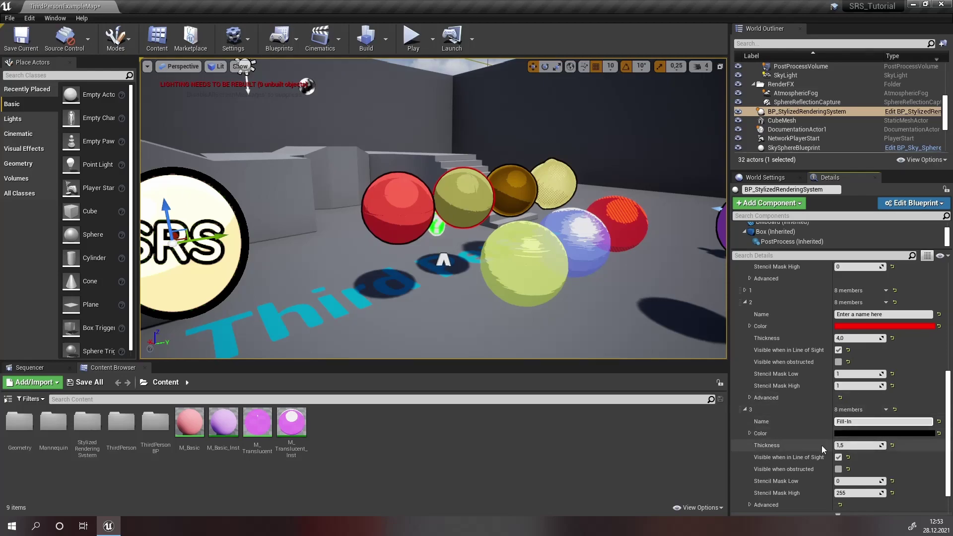
# Step: Set the Fill-In outline type's color to a bright light blue, with R 0, G about 0.48 and B 1
pyautogui.click(843, 434)
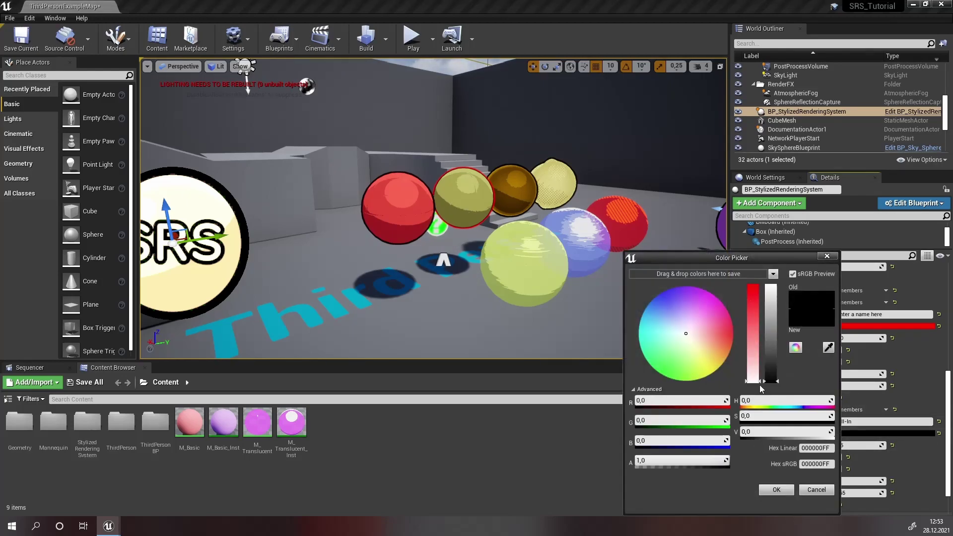
pyautogui.moveTo(661, 312); pyautogui.dragTo(635, 303)
pyautogui.moveTo(775, 310); pyautogui.dragTo(753, 270)
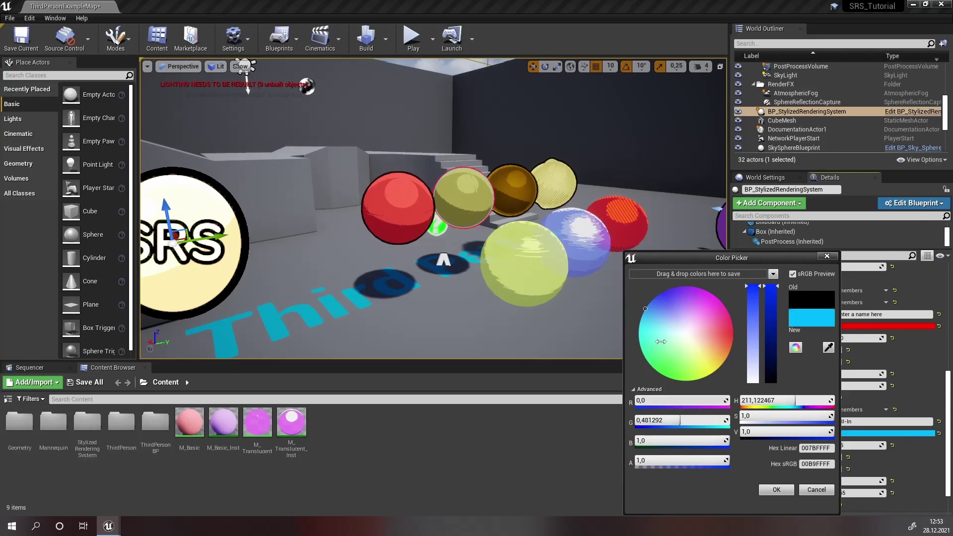
pyautogui.click(778, 490)
# Step: Enable Visible when obstructed and disable Visible when in Line of Sight for the Fill-In outline type
pyautogui.moveTo(540, 275); pyautogui.dragTo(536, 264, button='right')
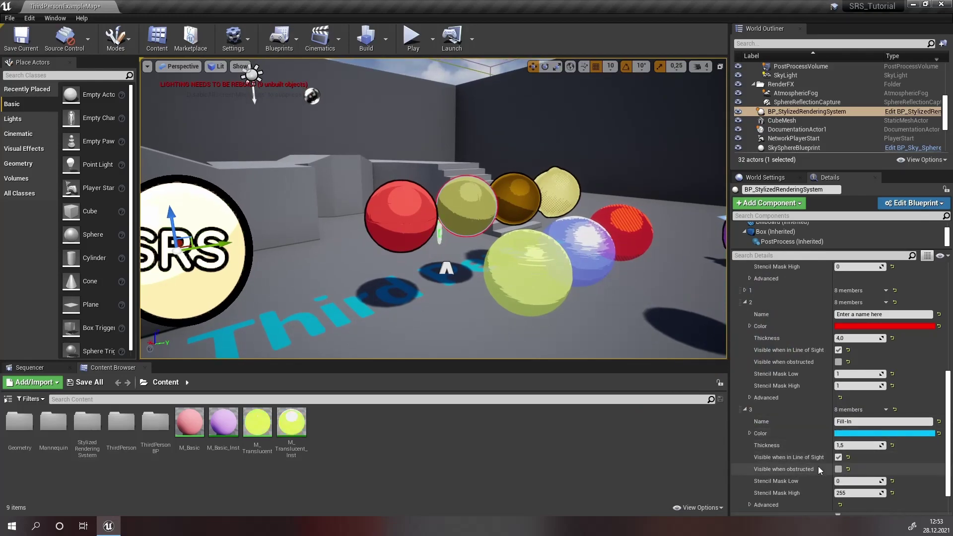
pyautogui.click(839, 469)
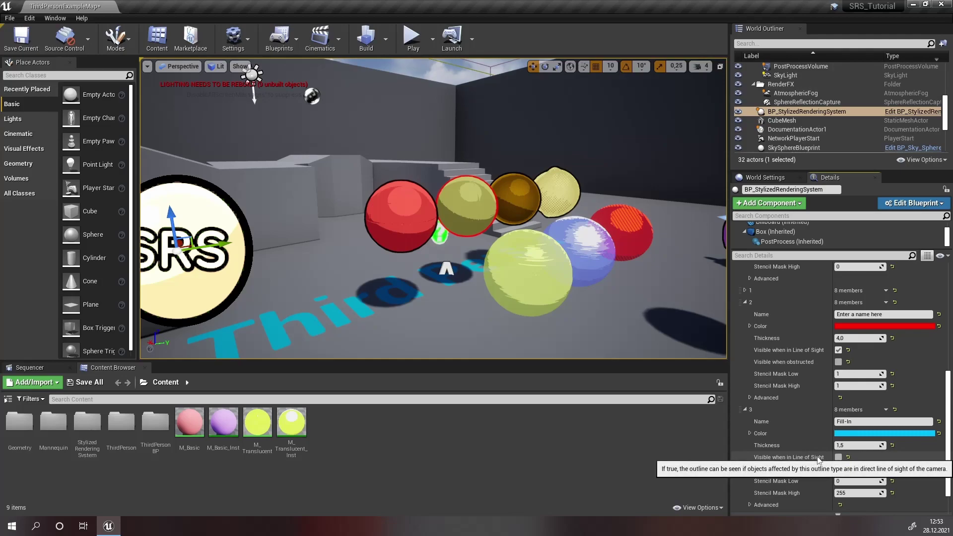
# Step: Expand the Fill-In outline type's advanced settings and set its Min Depth Difference to -1
pyautogui.scroll(-2, 804, 453)
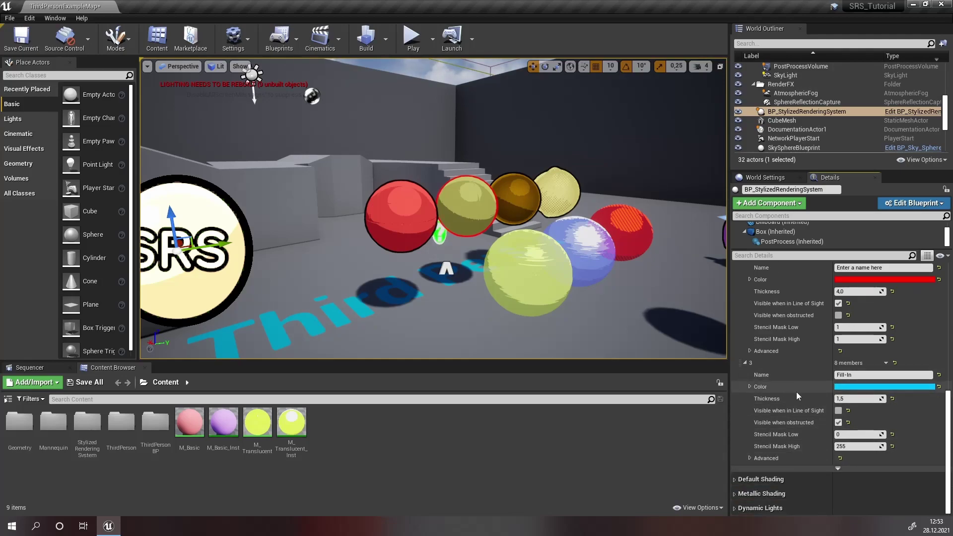
pyautogui.click(750, 459)
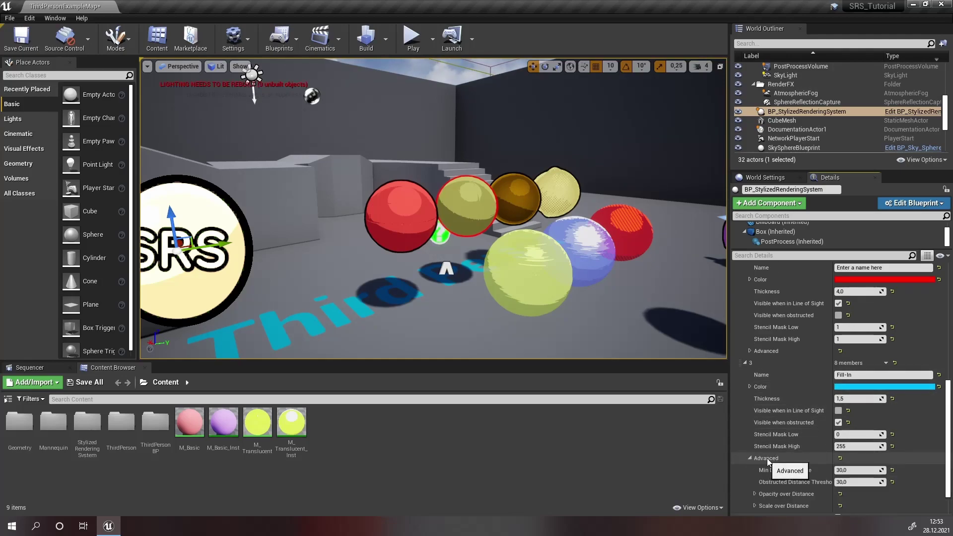
pyautogui.scroll(-1, 785, 466)
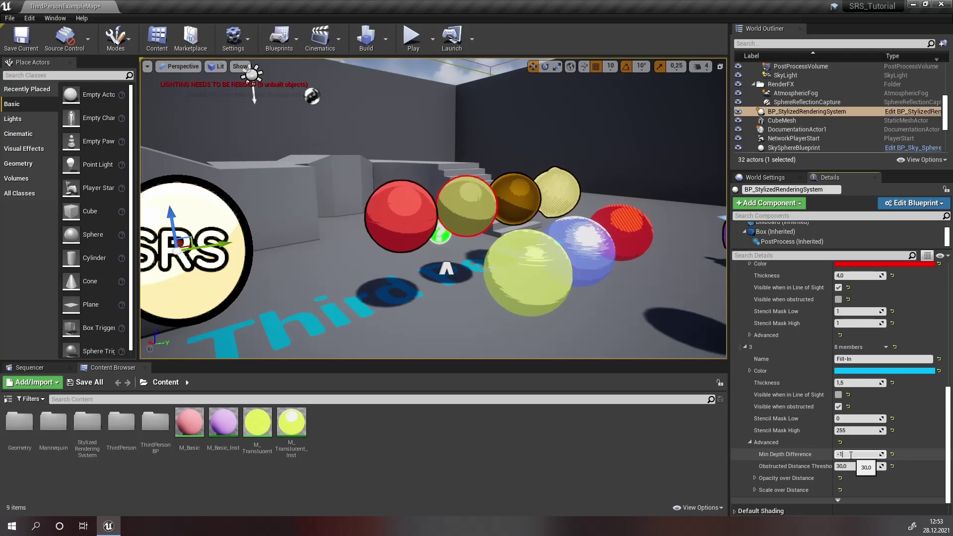
pyautogui.click(844, 455)
pyautogui.moveTo(596, 298); pyautogui.dragTo(650, 298, button='right')
pyautogui.moveTo(502, 270); pyautogui.dragTo(539, 242, button='right')
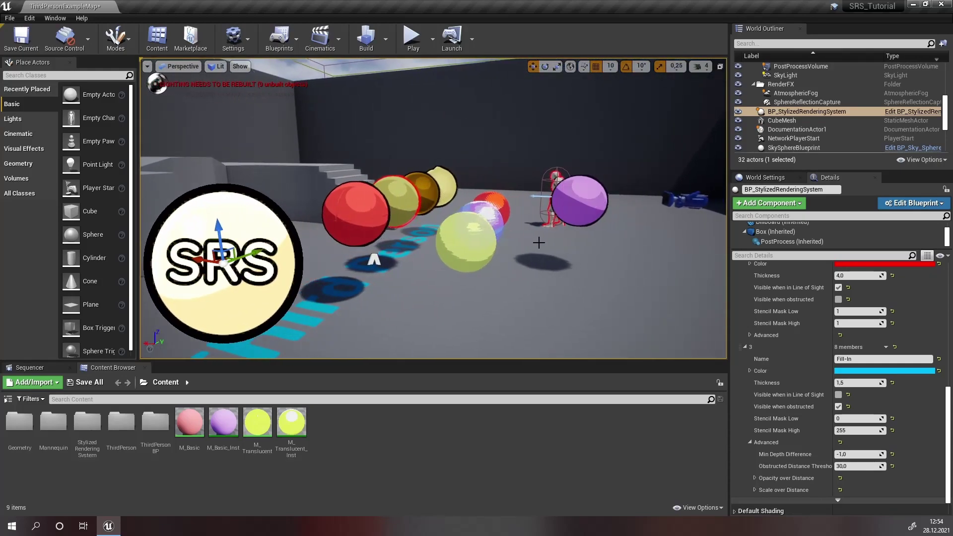
pyautogui.moveTo(491, 201); pyautogui.dragTo(328, 204, button='right')
pyautogui.moveTo(463, 210); pyautogui.dragTo(398, 150, button='right')
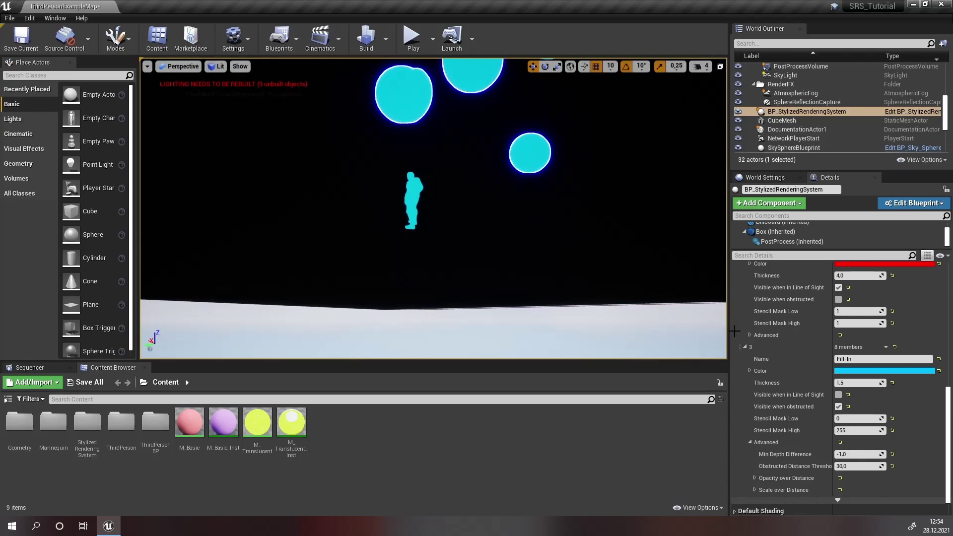
# Step: Collapse outline types 0 to 2 and set the Fill-In type's Stencil Mask High to 1
pyautogui.scroll(5, 776, 351)
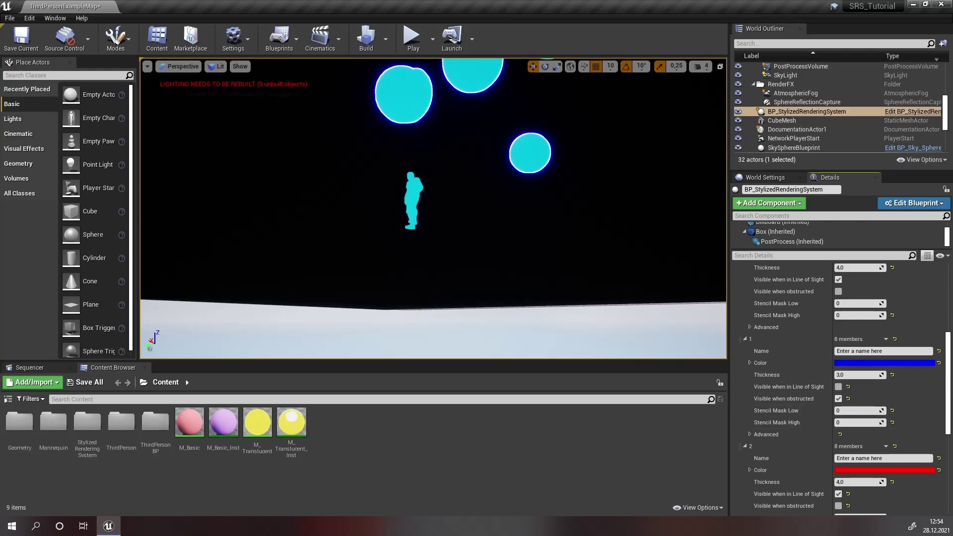
pyautogui.click(840, 422)
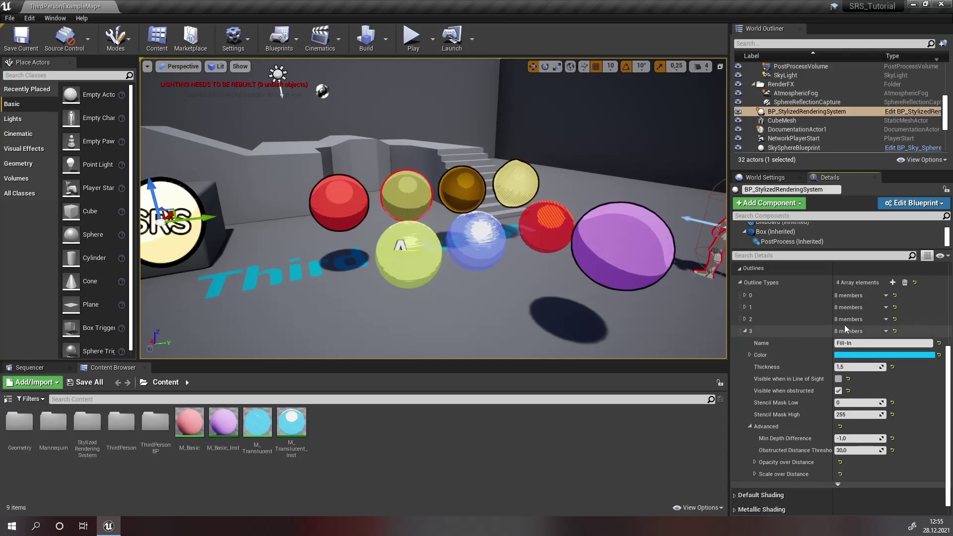
pyautogui.click(842, 415)
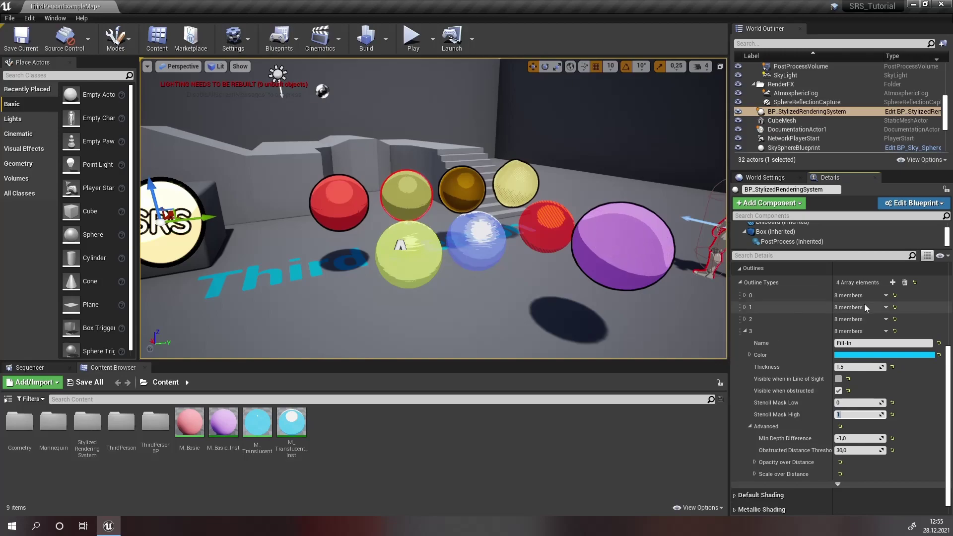
# Step: Add a fifth outline type with Stencil Mask Low 2, white color and thickness 4
pyautogui.click(893, 282)
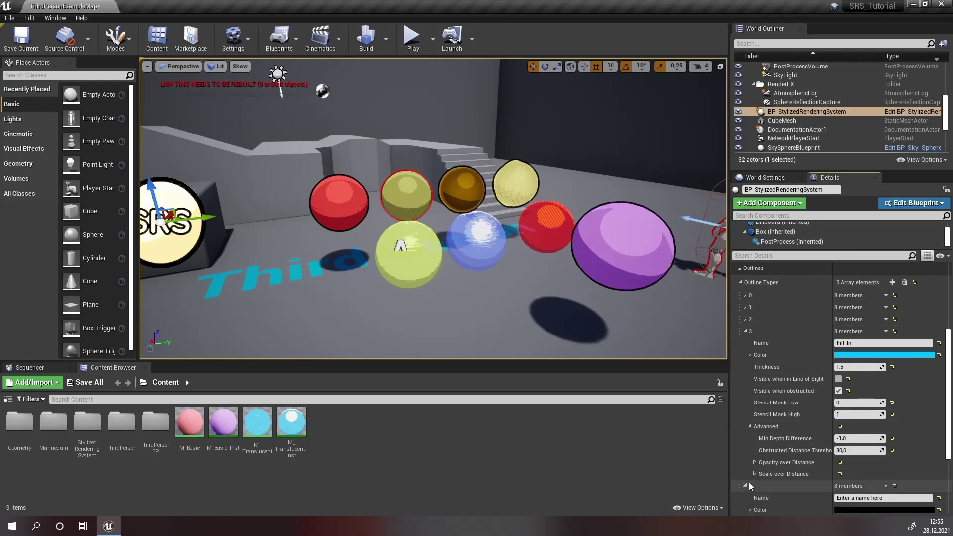
pyautogui.scroll(-2, 787, 458)
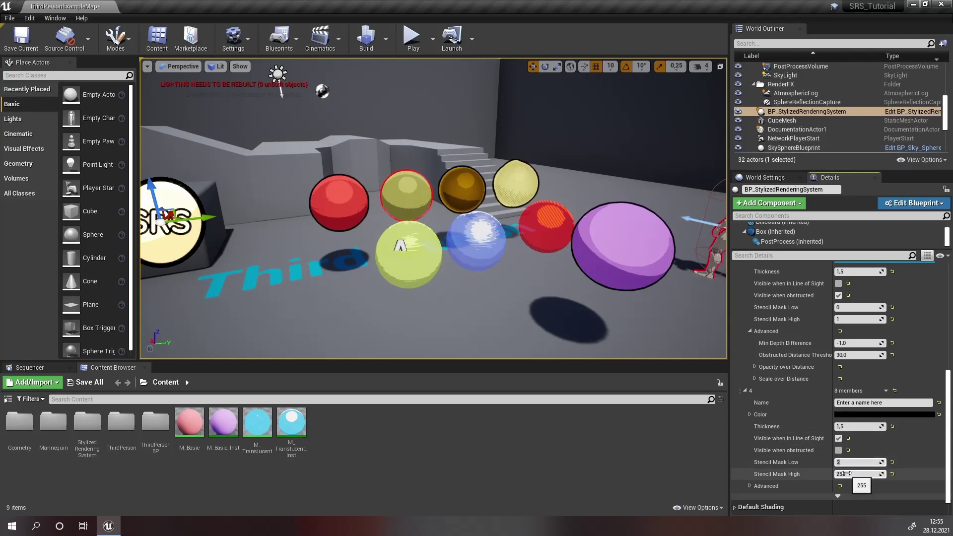
pyautogui.click(854, 416)
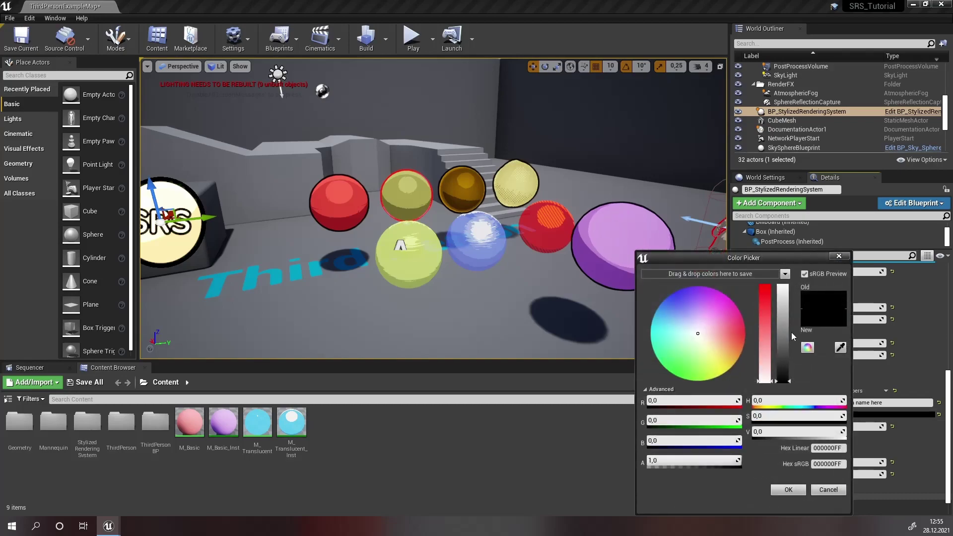
pyautogui.moveTo(788, 325); pyautogui.dragTo(776, 237)
pyautogui.click(789, 490)
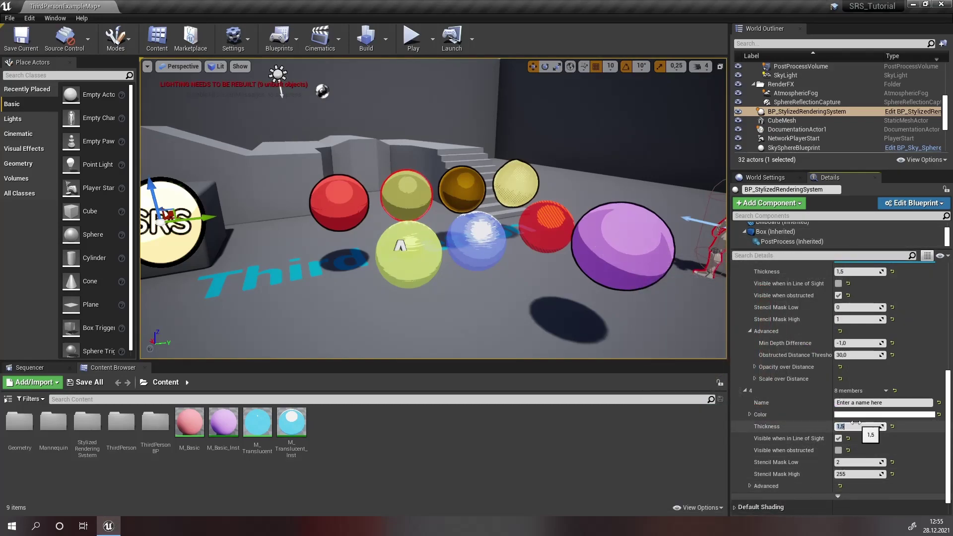
# Step: Select the purple sphere, filter its details for custom, and set its CustomDepth Stencil Value to 2
pyautogui.moveTo(492, 225); pyautogui.dragTo(571, 226, button='right')
pyautogui.click(527, 226)
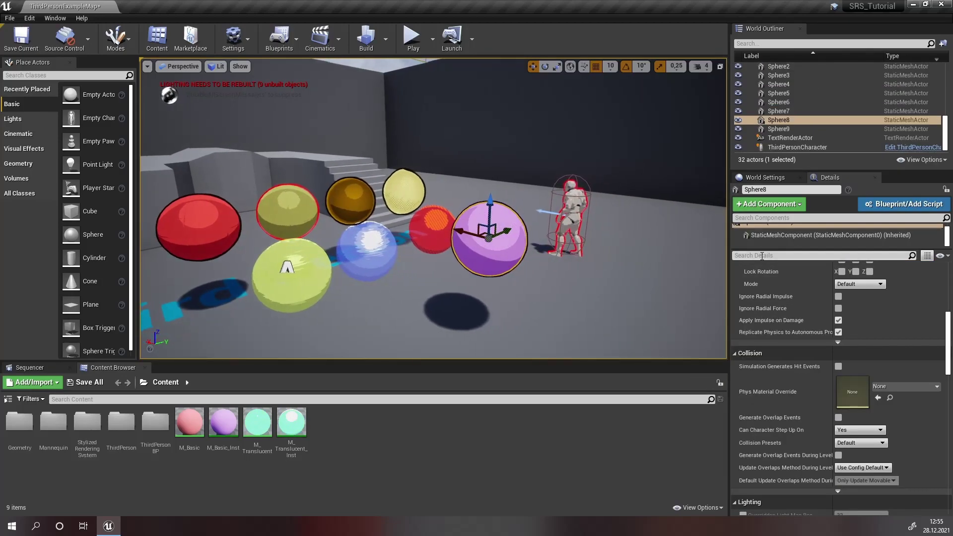
pyautogui.click(754, 255)
pyautogui.write('custom')
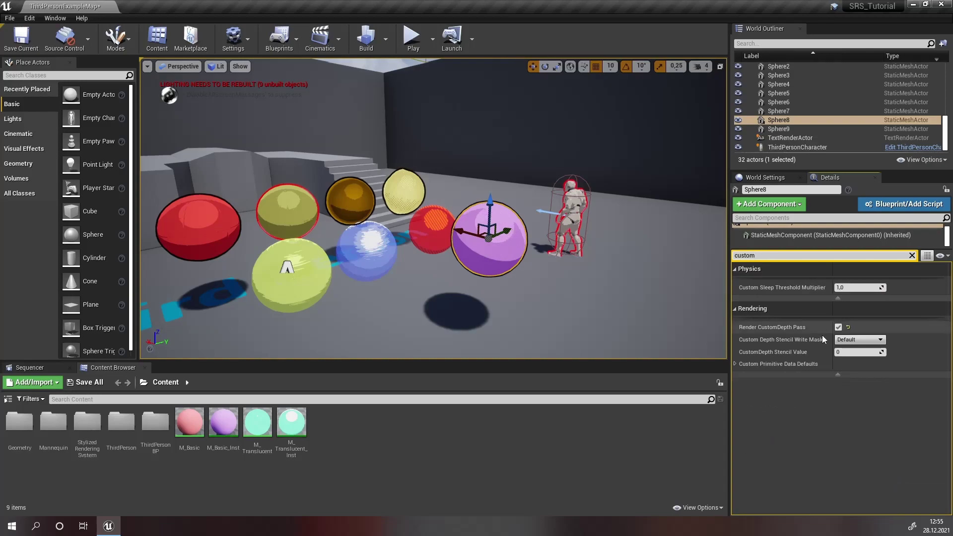
pyautogui.click(851, 352)
pyautogui.write('2')
pyautogui.press('Return')
# Step: Examine the purple sphere's outline and its surroundings from several viewpoints
pyautogui.click(513, 137)
pyautogui.moveTo(513, 137); pyautogui.dragTo(572, 147, button='right')
pyautogui.press('w')
pyautogui.click(454, 221)
pyautogui.moveTo(420, 218); pyautogui.dragTo(581, 247)
pyautogui.click(450, 190)
pyautogui.press('d')
pyautogui.moveTo(450, 190)
pyautogui.mouseDown(button='right')
pyautogui.moveTo(459, 189)
pyautogui.moveTo(422, 184)
pyautogui.moveTo(432, 184)
pyautogui.mouseUp(button='right')
pyautogui.press('a')
pyautogui.moveTo(536, 232); pyautogui.dragTo(389, 170, button='right')
pyautogui.press('d')
pyautogui.click(235, 168)
pyautogui.moveTo(235, 168); pyautogui.dragTo(347, 164, button='right')
pyautogui.press('d')
# Step: Clear the details filter and, for the Stylized Rendering System actor, collapse outline types 0 to 3
pyautogui.click(913, 256)
pyautogui.click(749, 322)
pyautogui.click(745, 411)
pyautogui.scroll(-1, 744, 437)
pyautogui.click(745, 458)
pyautogui.scroll(-3, 796, 434)
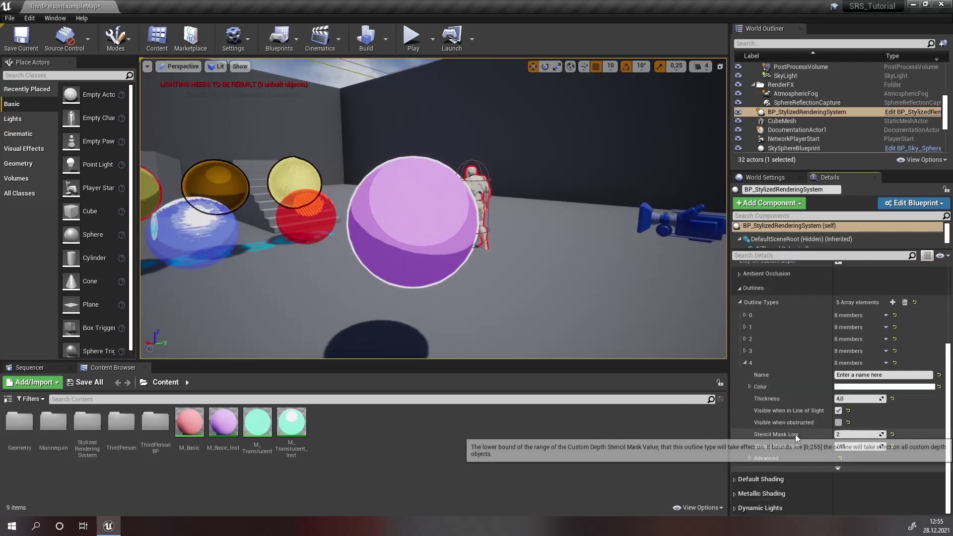
# Step: Expand the fifth outline type's Advanced and Opacity over Distance settings
pyautogui.click(750, 458)
pyautogui.scroll(-2, 767, 462)
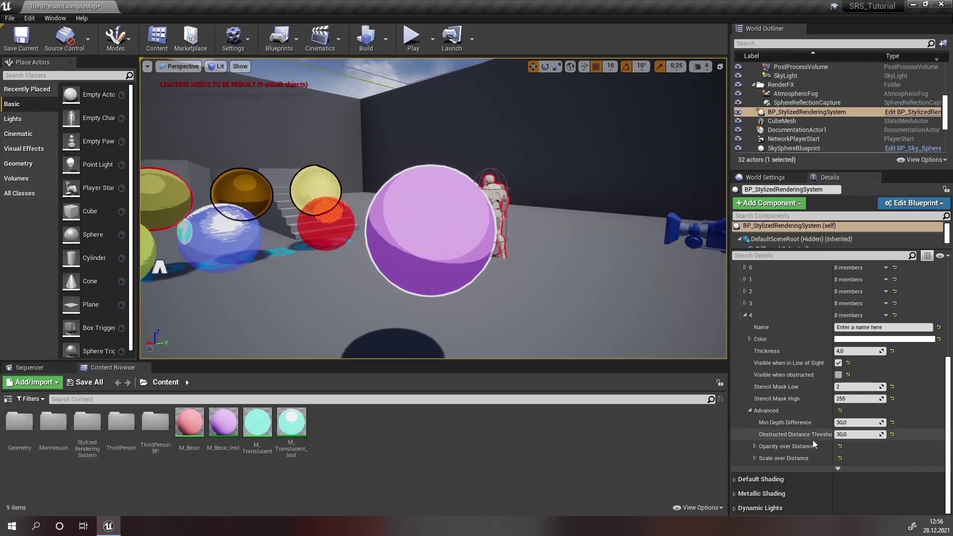
pyautogui.click(755, 447)
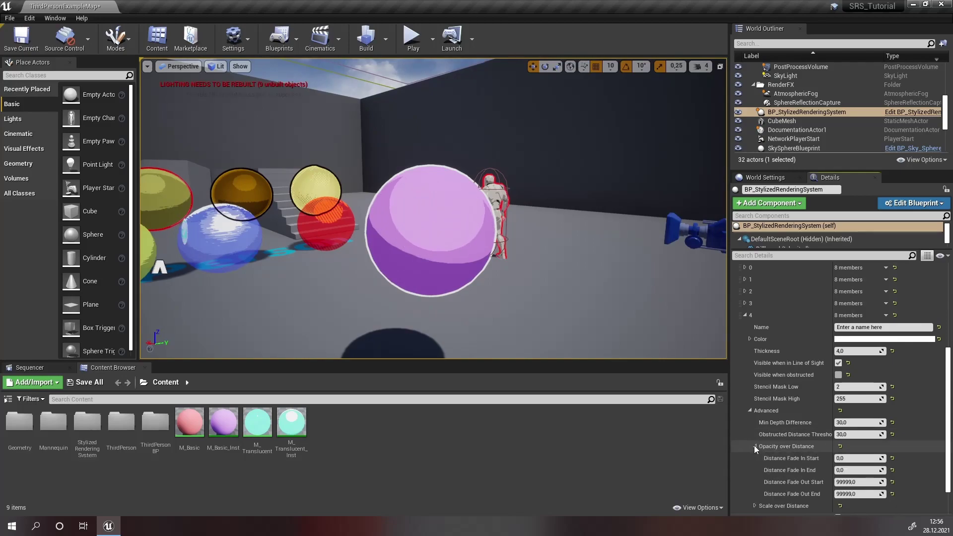
pyautogui.scroll(-1, 765, 452)
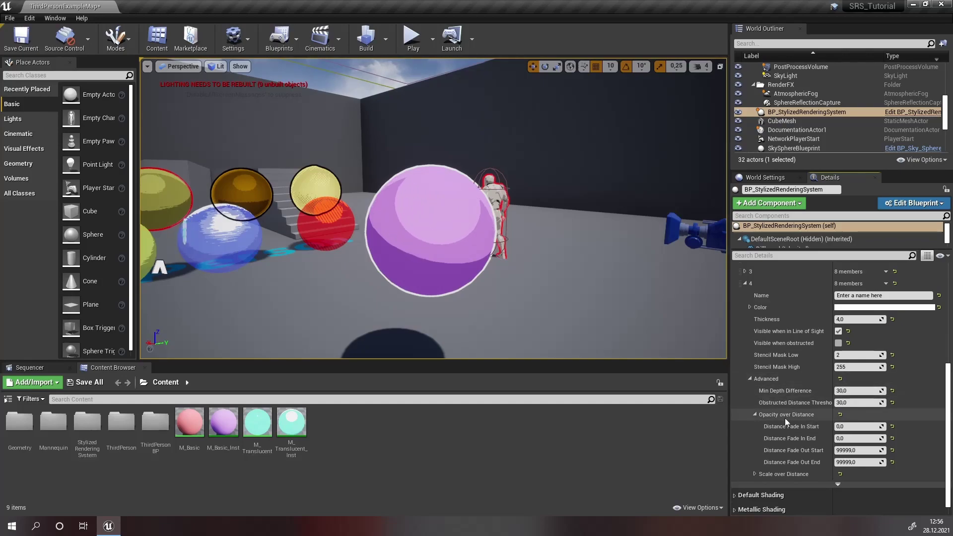
# Step: Set the fifth outline type's opacity Distance Fade In Start to 100 and Distance Fade In End to 200
pyautogui.moveTo(496, 233)
pyautogui.mouseDown(button='right')
pyautogui.moveTo(468, 223)
pyautogui.moveTo(484, 229)
pyautogui.mouseUp(button='right')
pyautogui.press('s')
pyautogui.press('w')
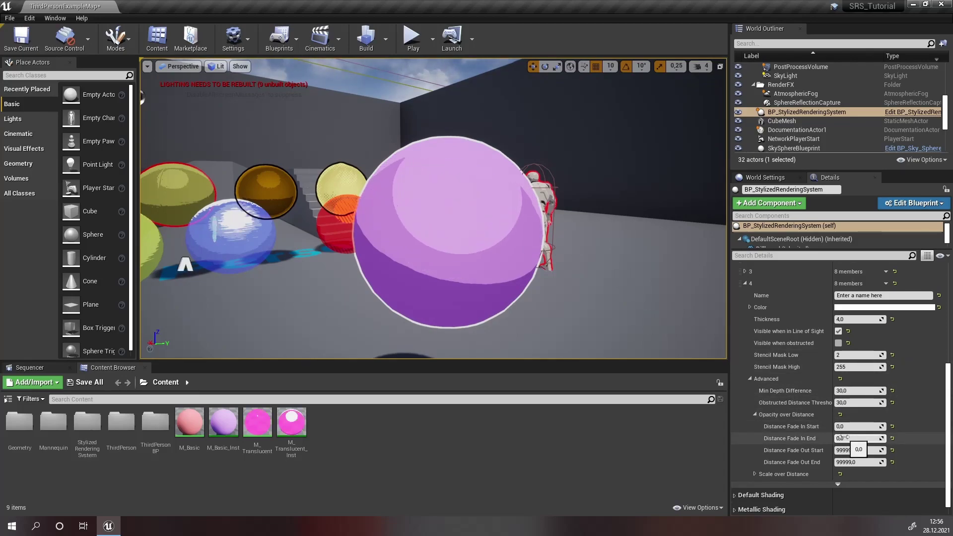
pyautogui.moveTo(613, 339); pyautogui.dragTo(620, 346, button='right')
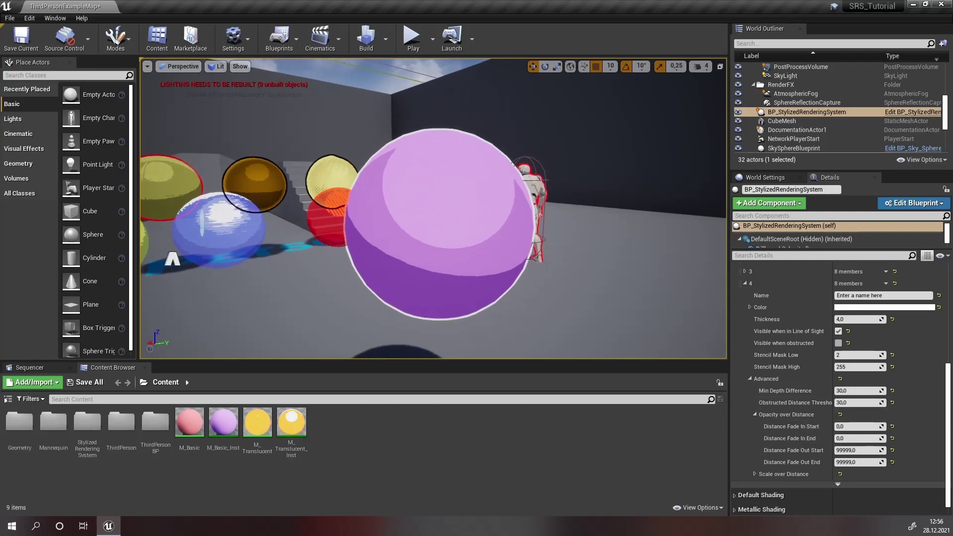
pyautogui.moveTo(508, 262); pyautogui.dragTo(514, 267, button='right')
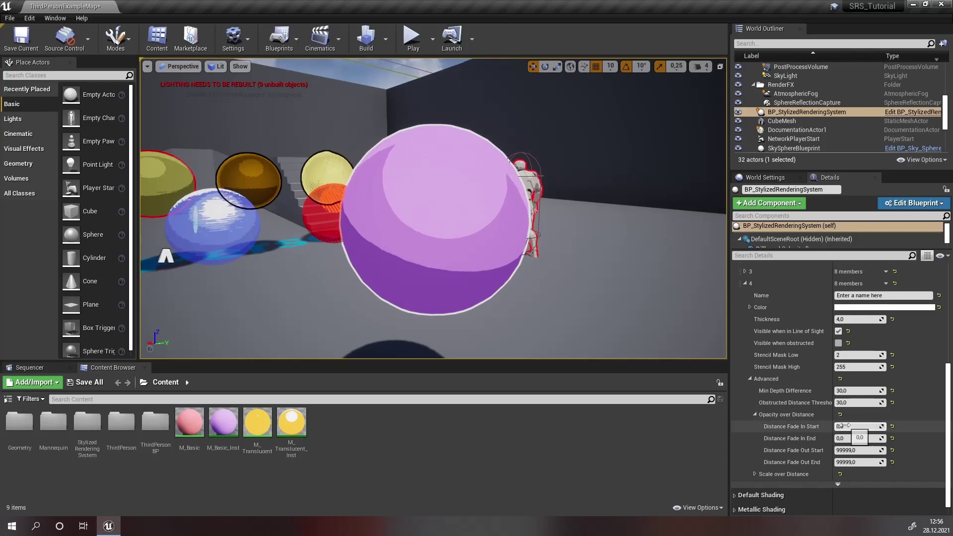
pyautogui.write('0')
pyautogui.press('Tab')
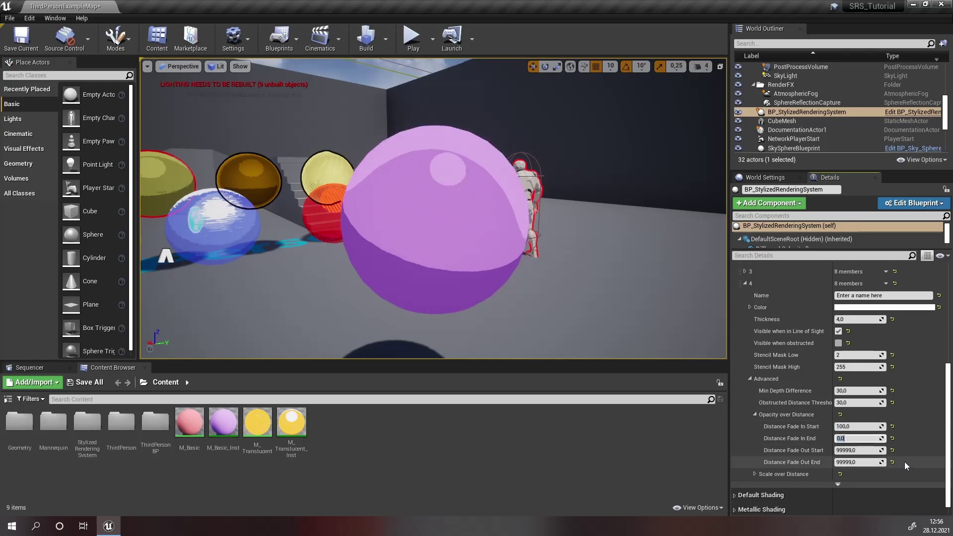
pyautogui.write('2000')
pyautogui.press('Return')
pyautogui.write('20')
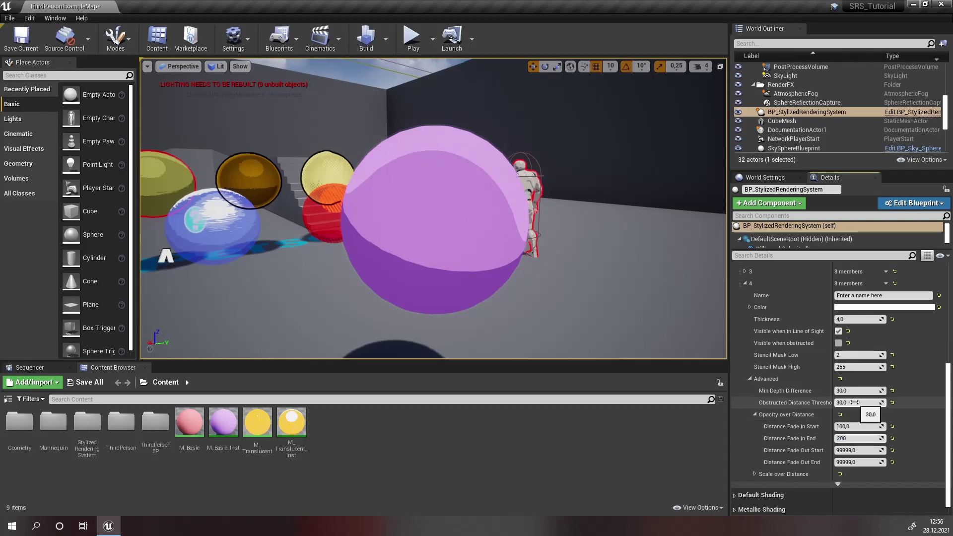
pyautogui.press('Return')
# Step: Examine how the purple sphere's outline opacity changes as the camera approaches and retreats
pyautogui.press('s')
pyautogui.moveTo(570, 296); pyautogui.dragTo(570, 296, button='right')
pyautogui.press('w')
pyautogui.press('s')
pyautogui.scroll(-5, 434, 209)
pyautogui.scroll(5, 452, 161)
pyautogui.moveTo(566, 293); pyautogui.dragTo(566, 293, button='right')
pyautogui.press('d')
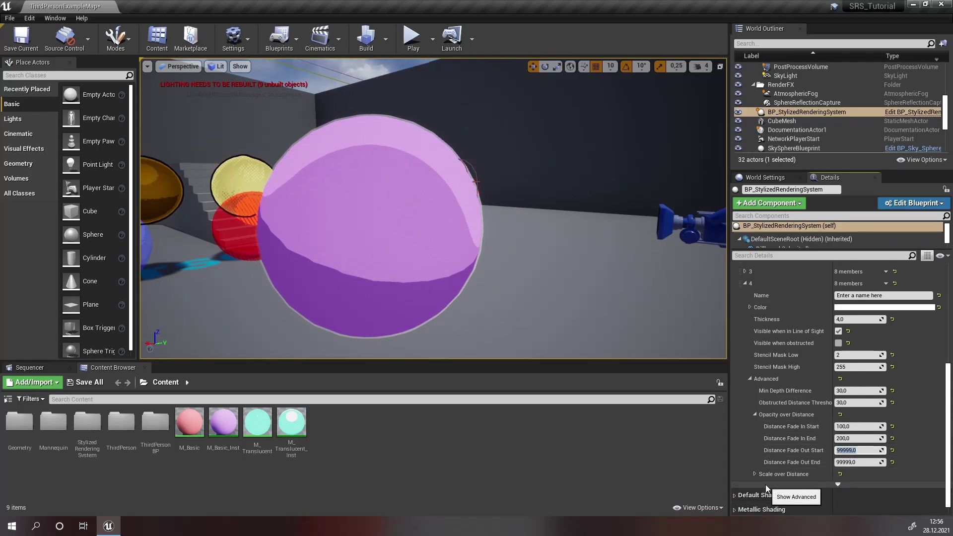
# Step: Set the fifth outline type's opacity Distance Fade Out Start to 300 and Distance Fade Out End to 400
pyautogui.write('300')
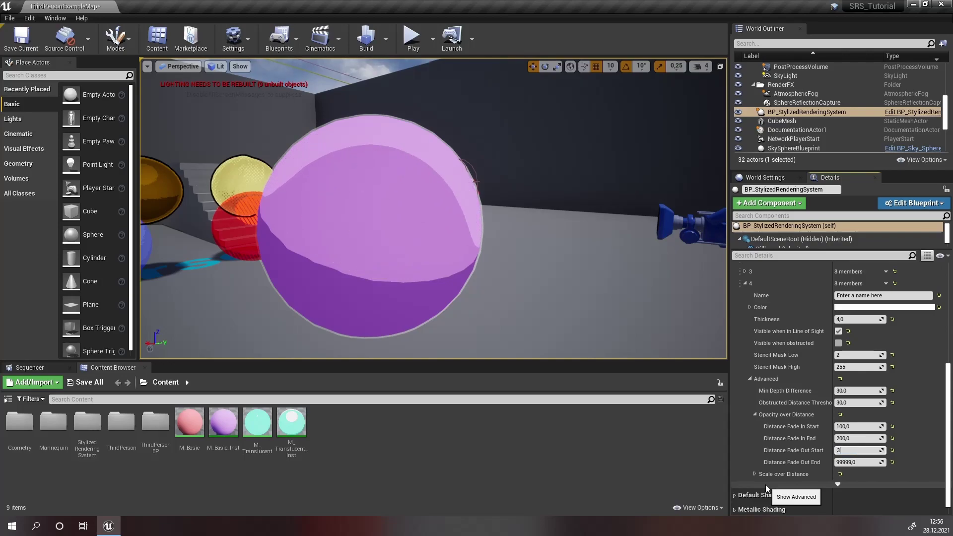
pyautogui.click(846, 464)
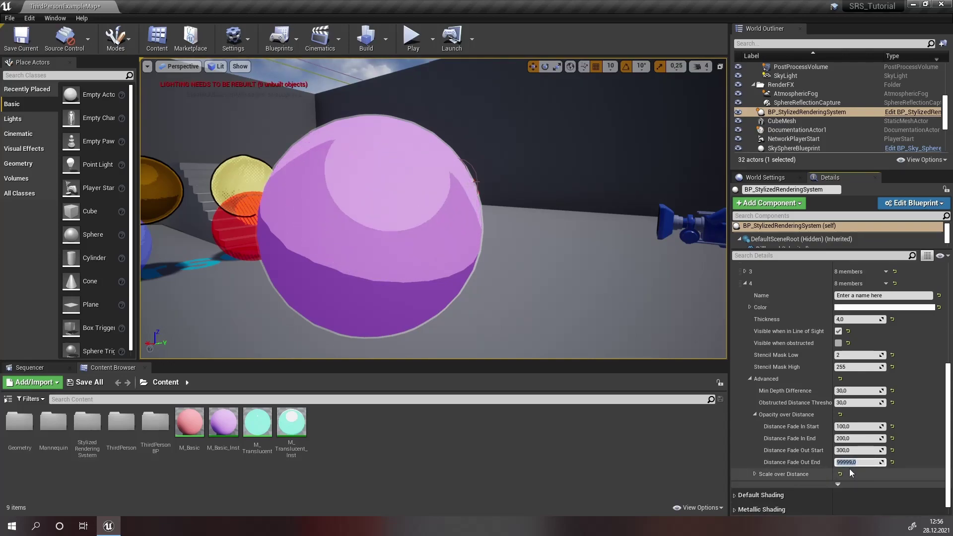
pyautogui.moveTo(658, 321); pyautogui.dragTo(579, 336, button='right')
pyautogui.press('w')
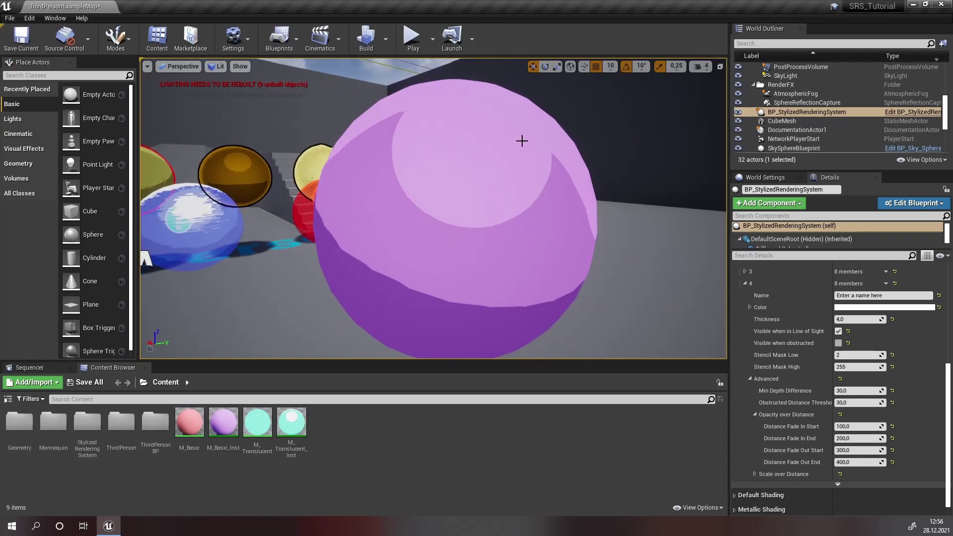
pyautogui.press('s')
pyautogui.moveTo(518, 219); pyautogui.dragTo(502, 197, button='right')
pyautogui.press('s')
pyautogui.press('s')
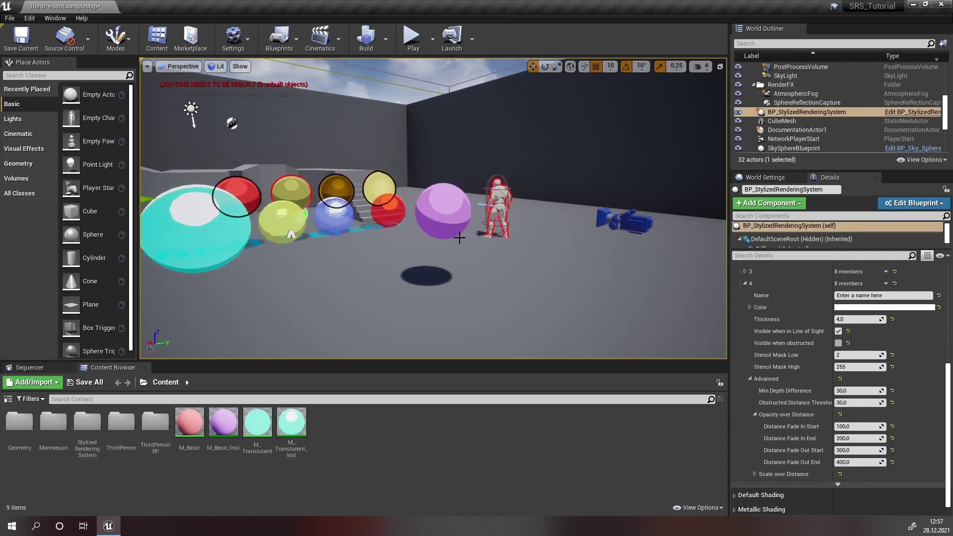
# Step: Try a Min Depth Difference of -1 on the fifth outline type and check the outline near and far
pyautogui.scroll(8, 459, 234)
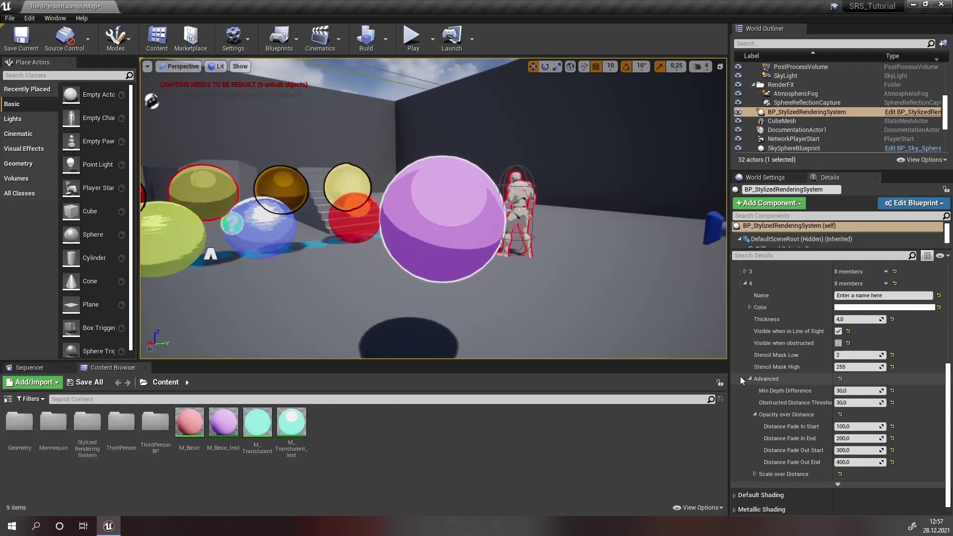
pyautogui.click(843, 390)
pyautogui.press('Return')
pyautogui.scroll(10, 557, 272)
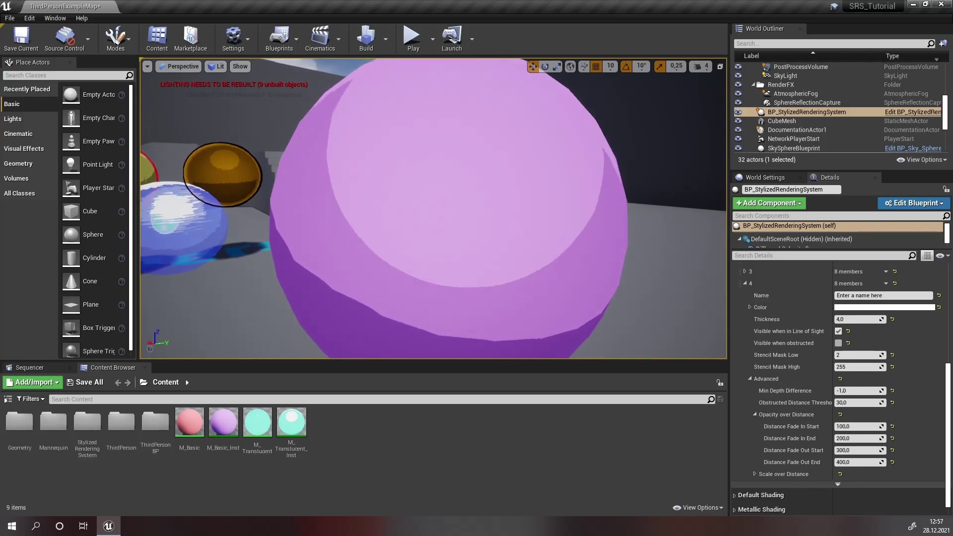
pyautogui.scroll(-10, 588, 295)
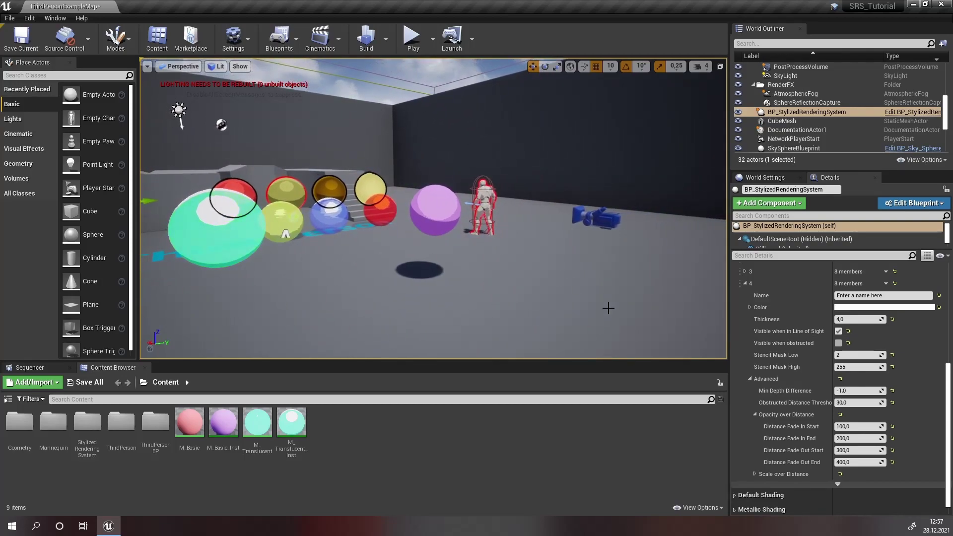
# Step: Return the fifth outline type's Min Depth Difference to 30
pyautogui.click(892, 391)
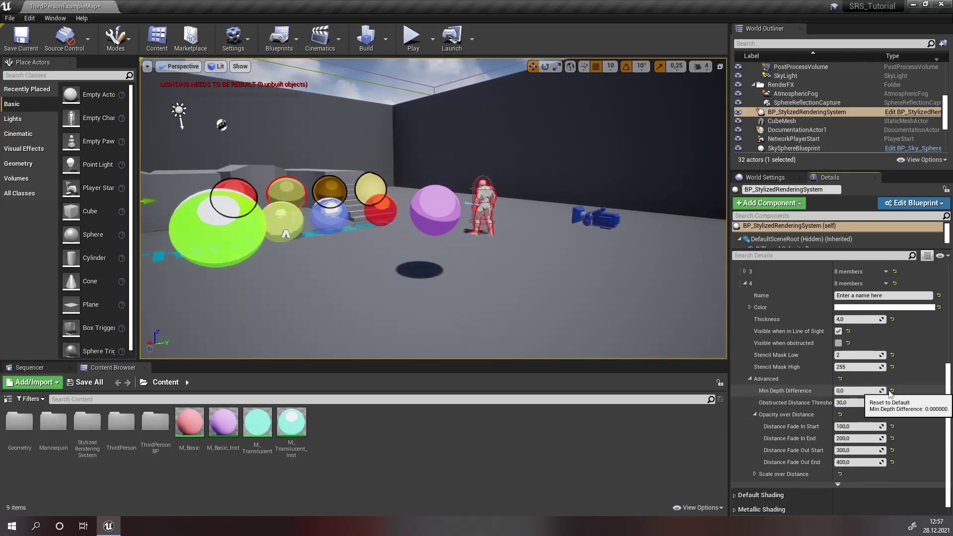
pyautogui.press('Return')
pyautogui.scroll(5, 579, 287)
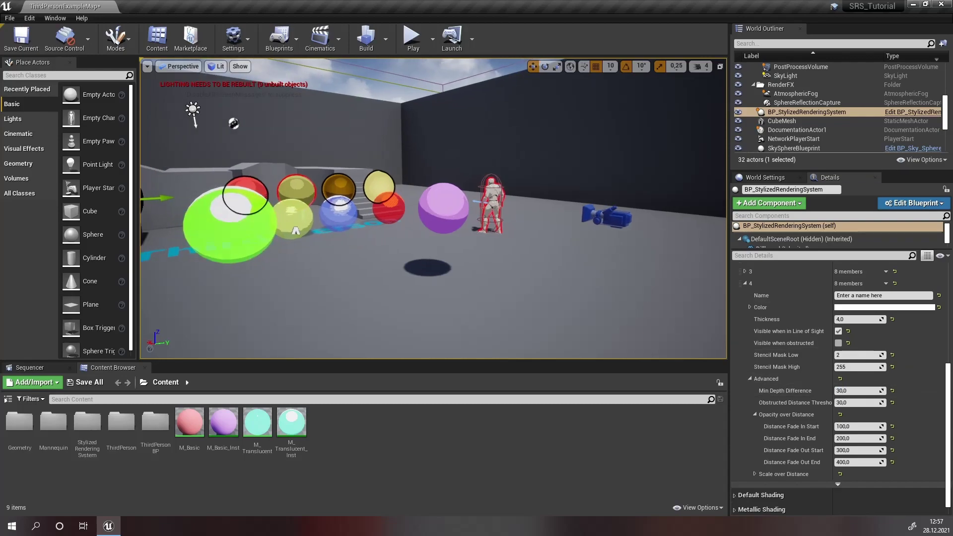
# Step: Reset both opacity Distance Fade In values to 0, and set Distance Fade Out Start to 1000 and End to 2000
pyautogui.click(892, 426)
pyautogui.click(893, 439)
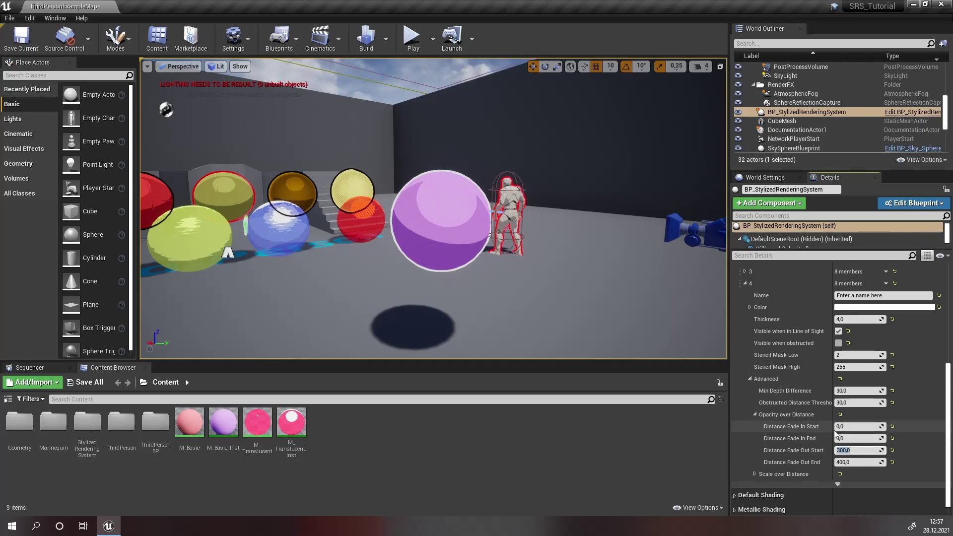
pyautogui.write('0')
pyautogui.click(854, 463)
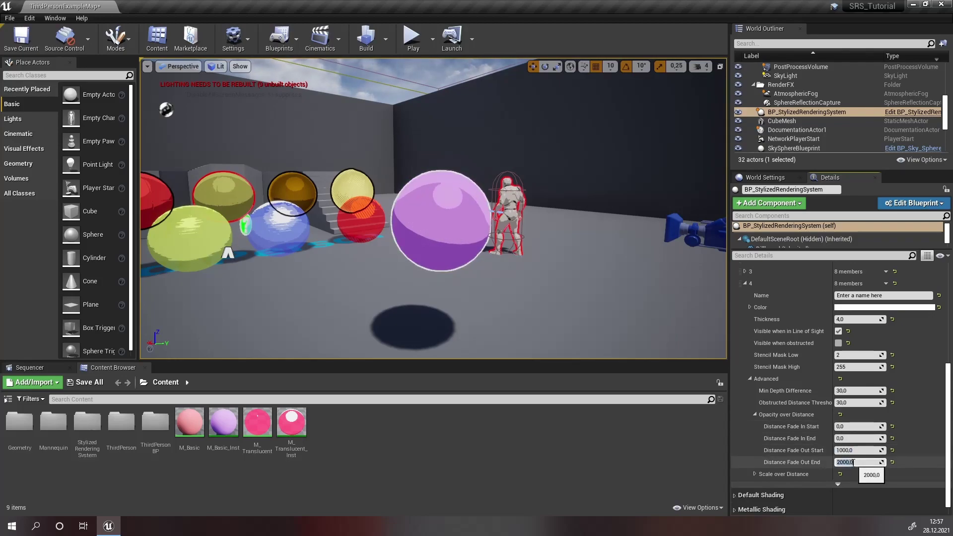
# Step: Open the fifth outline type's Scale over Distance settings and examine the purple sphere's outline near and far
pyautogui.press('w')
pyautogui.moveTo(553, 280); pyautogui.dragTo(554, 277, button='right')
pyautogui.press('s')
pyautogui.click(755, 415)
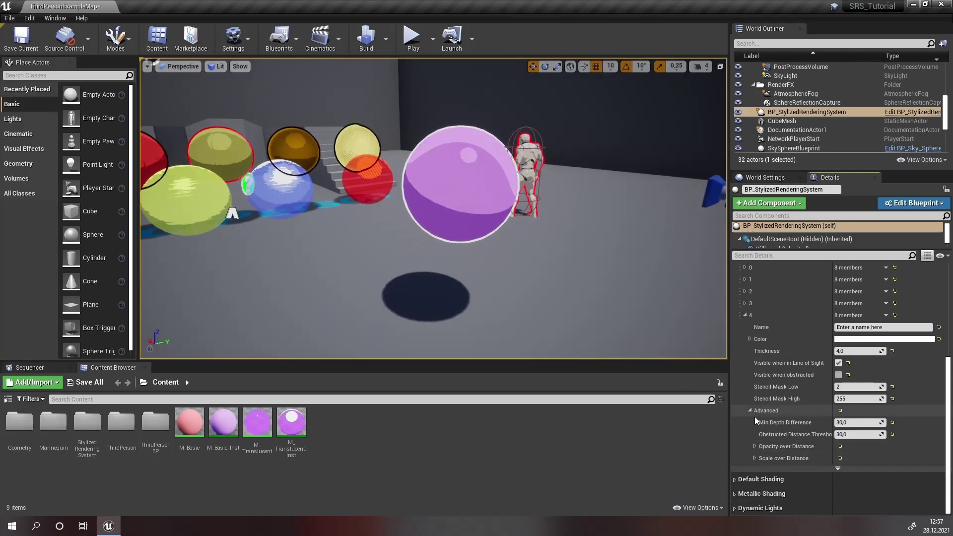
pyautogui.click(755, 458)
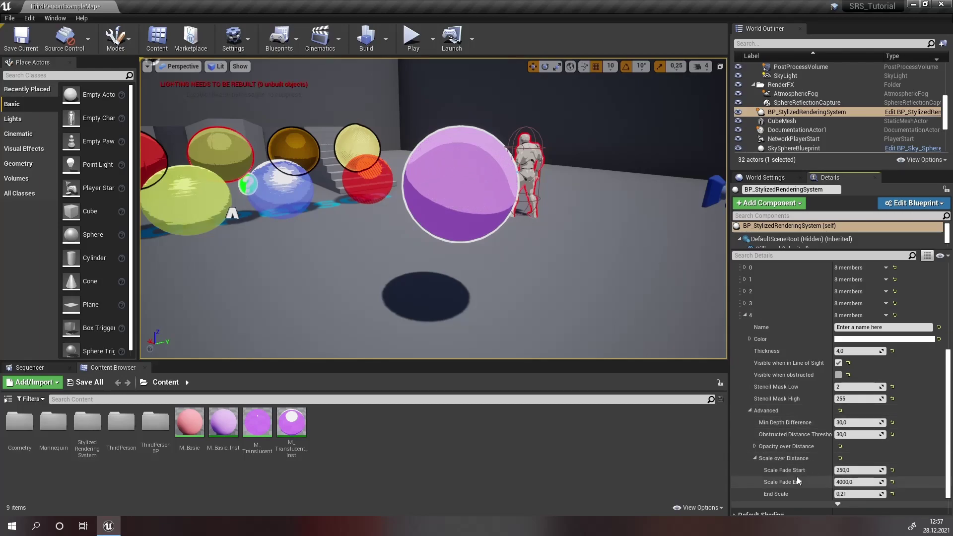
pyautogui.press('w')
pyautogui.moveTo(525, 260); pyautogui.dragTo(531, 291, button='right')
pyautogui.press('s')
pyautogui.press('w')
# Step: Try an End Scale of 1 on the fifth outline type, compare the outline near and far, and return it to 0.21
pyautogui.click(844, 495)
pyautogui.press('s')
pyautogui.moveTo(585, 298); pyautogui.dragTo(586, 298, button='right')
pyautogui.press('w')
pyautogui.moveTo(422, 264); pyautogui.dragTo(422, 263, button='right')
pyautogui.click(844, 494)
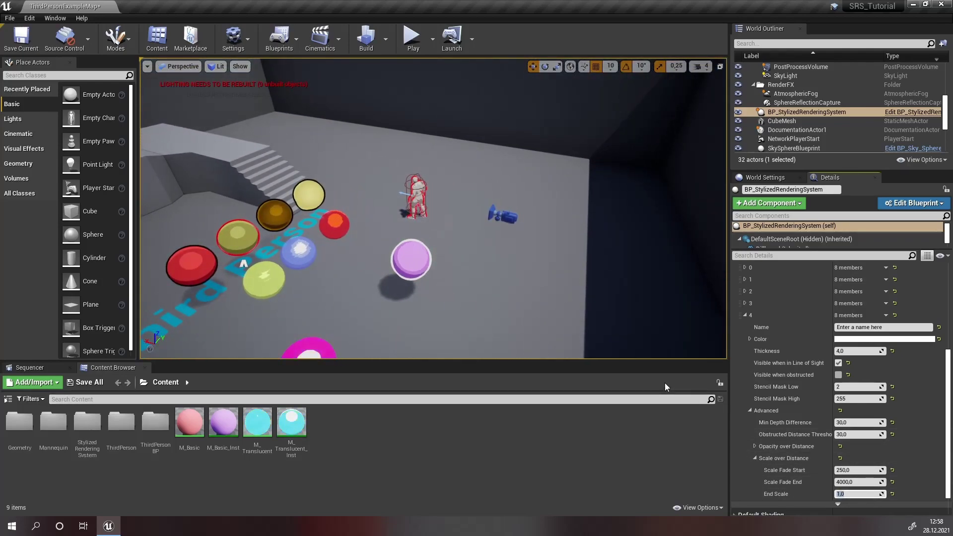
pyautogui.press('Return')
pyautogui.moveTo(433, 209); pyautogui.dragTo(437, 259, button='right')
pyautogui.press('w')
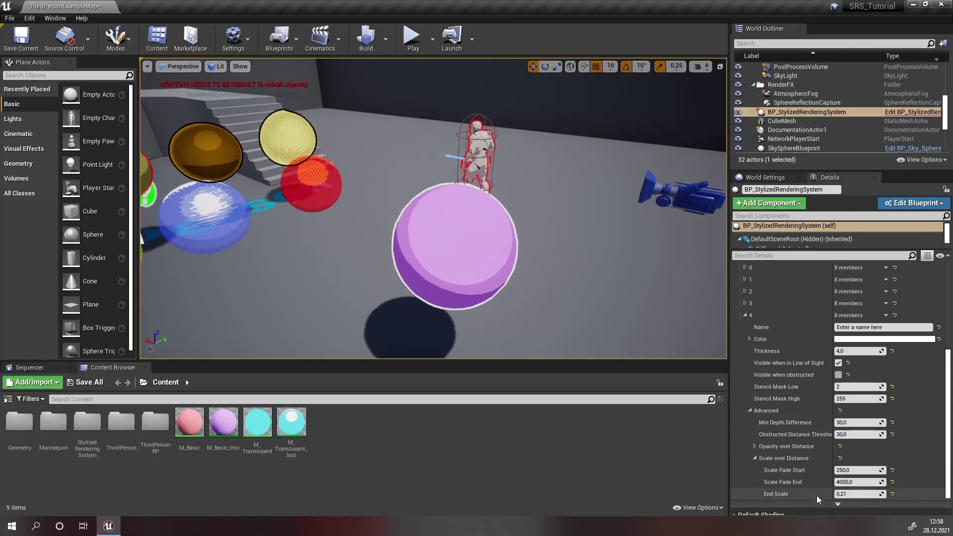
pyautogui.click(755, 459)
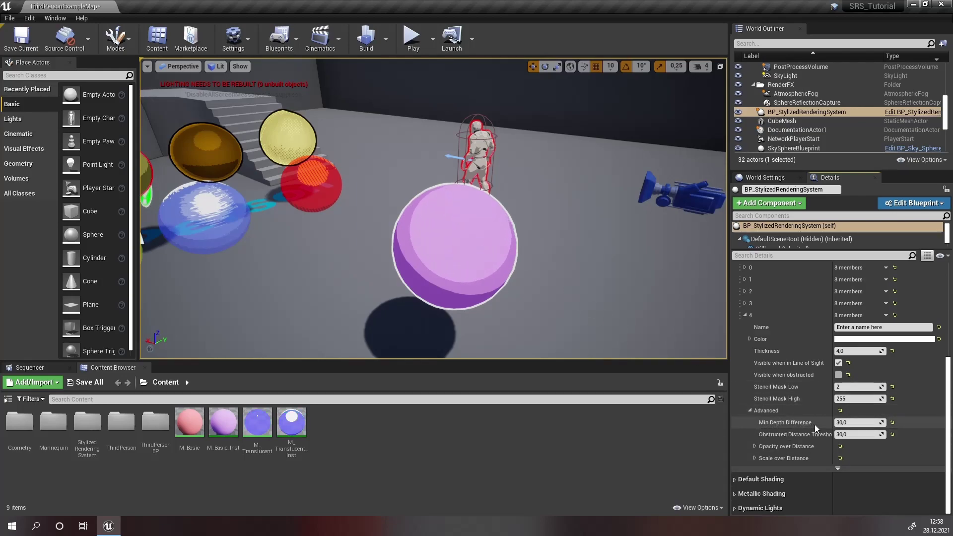
# Step: Duplicate the white-outlined purple sphere beside the original, reselect the Stylized Rendering System actor, and view the two spheres overlapping
pyautogui.moveTo(610, 293); pyautogui.dragTo(511, 270, button='right')
pyautogui.moveTo(581, 306); pyautogui.dragTo(601, 288, button='right')
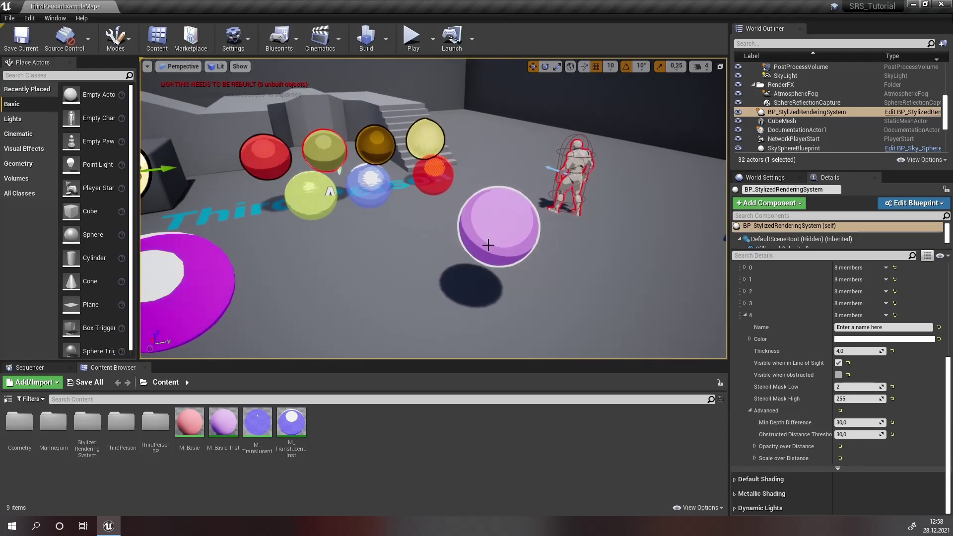
pyautogui.click(523, 219)
pyautogui.keyDown('alt'); pyautogui.moveTo(522, 219); pyautogui.dragTo(591, 200); pyautogui.keyUp('alt')
pyautogui.moveTo(492, 195); pyautogui.dragTo(517, 194, button='right')
pyautogui.click(417, 105)
pyautogui.moveTo(417, 105); pyautogui.dragTo(437, 97, button='right')
pyautogui.moveTo(463, 194); pyautogui.dragTo(463, 194, button='right')
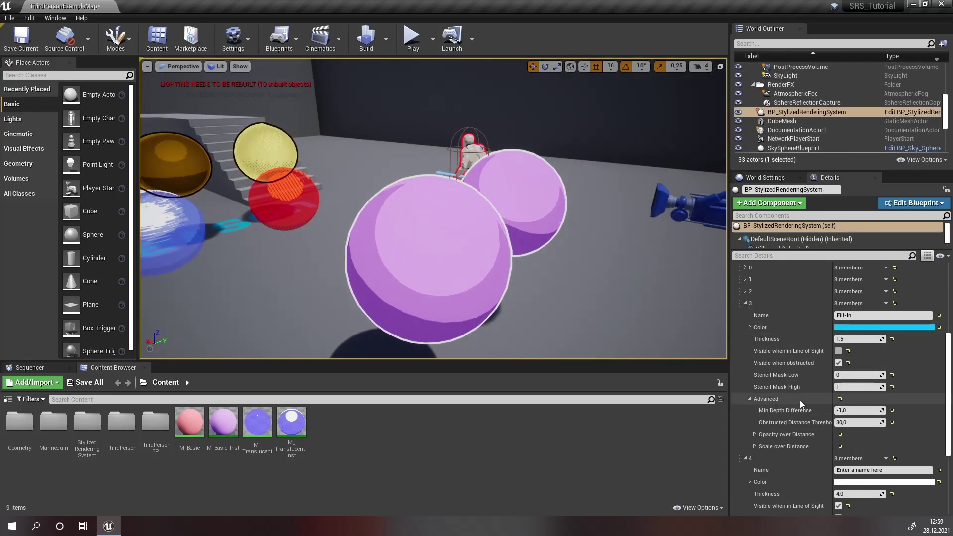
# Step: Try a Min Depth Difference of 1000 on the fifth outline type and check the outline where the two purple spheres overlap
pyautogui.scroll(-6, 836, 470)
pyautogui.click(848, 422)
pyautogui.press('Return')
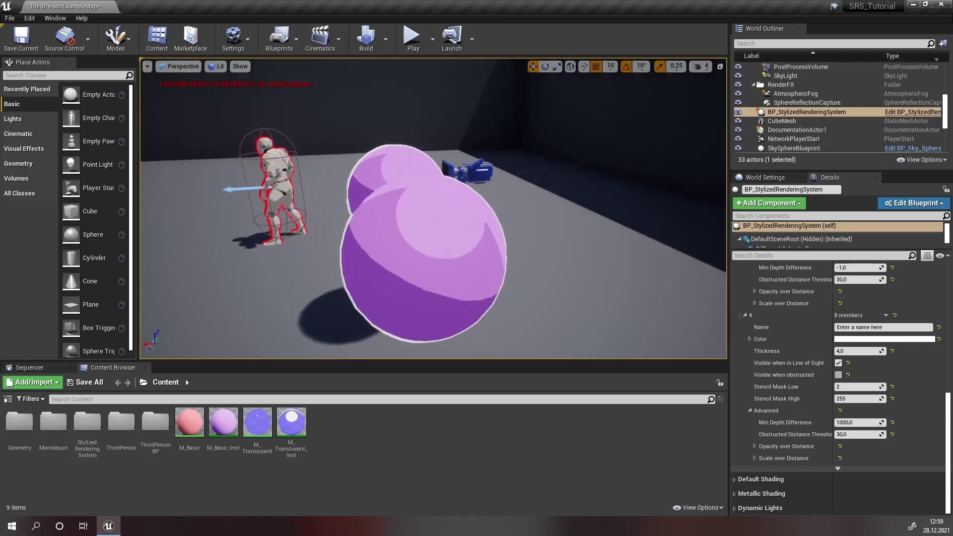
pyautogui.moveTo(516, 244)
pyautogui.mouseDown(button='right')
pyautogui.moveTo(645, 278)
pyautogui.moveTo(515, 244)
pyautogui.mouseUp(button='right')
pyautogui.moveTo(415, 247); pyautogui.dragTo(415, 247, button='right')
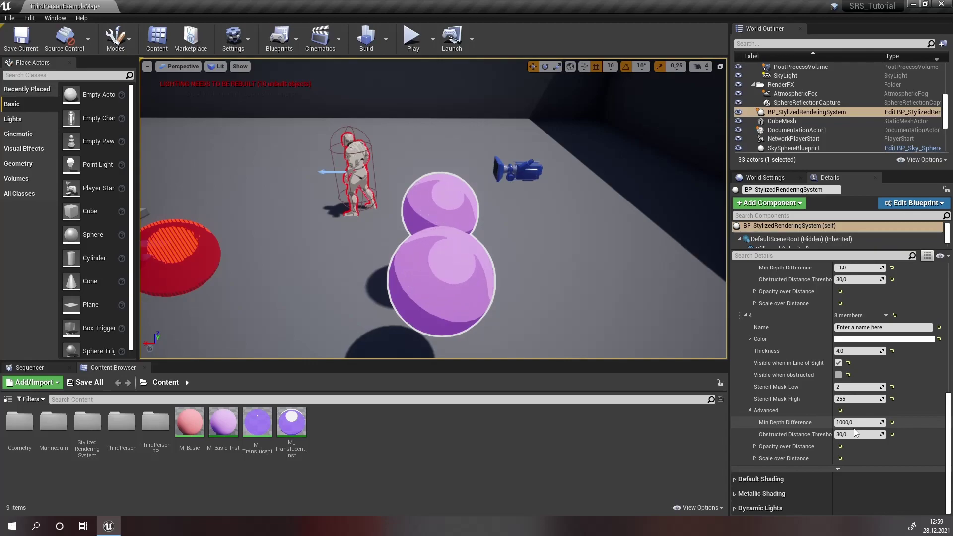
# Step: Try a low Min Depth Difference of 7 on the fifth outline type
pyautogui.press('Return')
pyautogui.write('1,0')
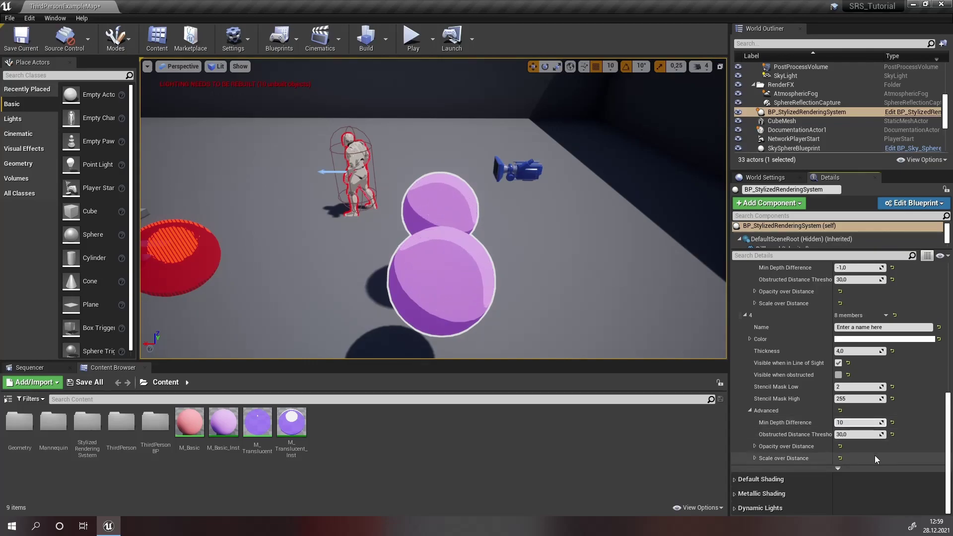
pyautogui.press('BackSpace')
pyautogui.press('BackSpace')
pyautogui.write('5')
pyautogui.press('Return')
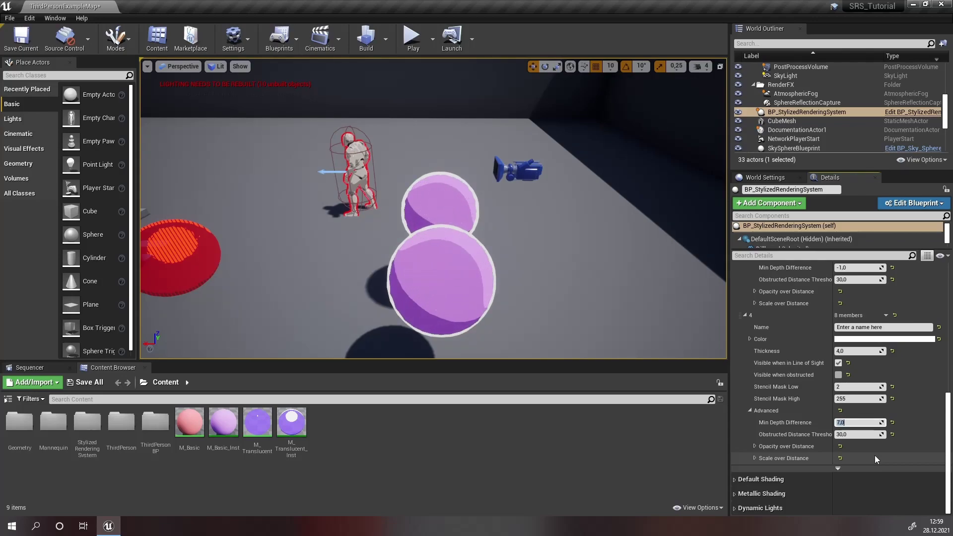
# Step: Try a Min Depth Difference of 10 on the fifth outline type and inspect the overlapping spheres up close
pyautogui.write('10')
pyautogui.press('Return')
pyautogui.moveTo(603, 283); pyautogui.dragTo(556, 283, button='right')
pyautogui.press('w')
pyautogui.moveTo(486, 166)
pyautogui.mouseDown(button='right')
pyautogui.moveTo(526, 184)
pyautogui.moveTo(485, 166)
pyautogui.mouseUp(button='right')
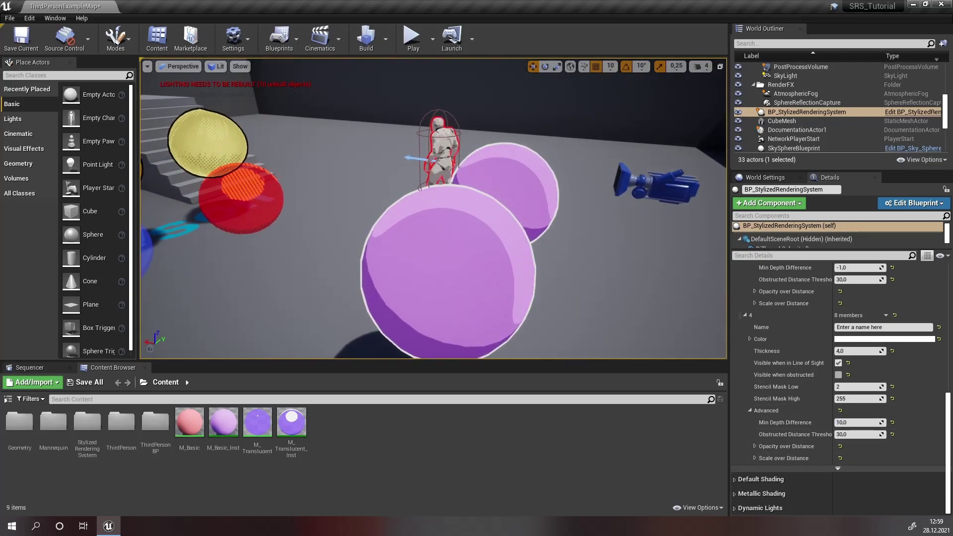
# Step: Set the third-person character mesh's CustomDepth Stencil Value to 2 and view its outline up close
pyautogui.click(442, 172)
pyautogui.click(773, 256)
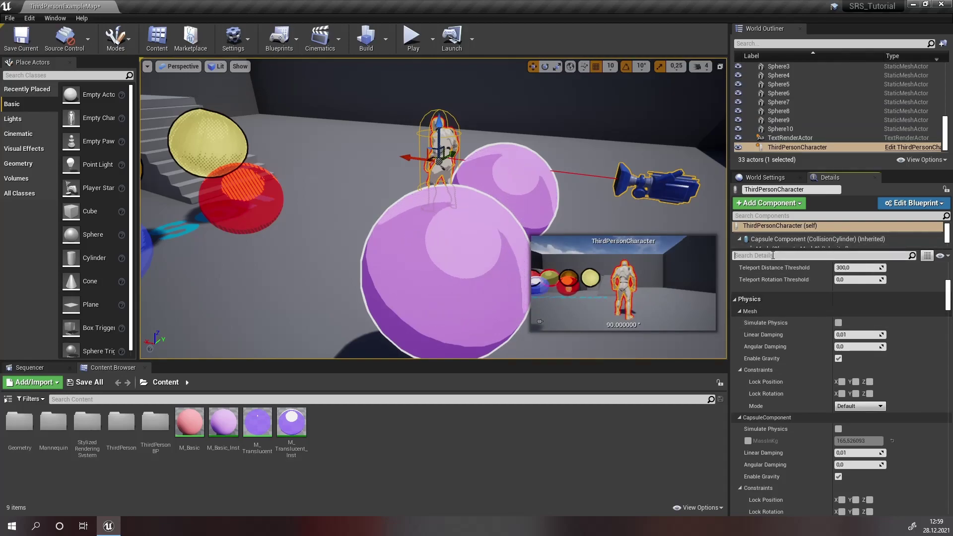
pyautogui.write('stencil')
pyautogui.click(848, 311)
pyautogui.write('2')
pyautogui.press('Return')
pyautogui.press('f')
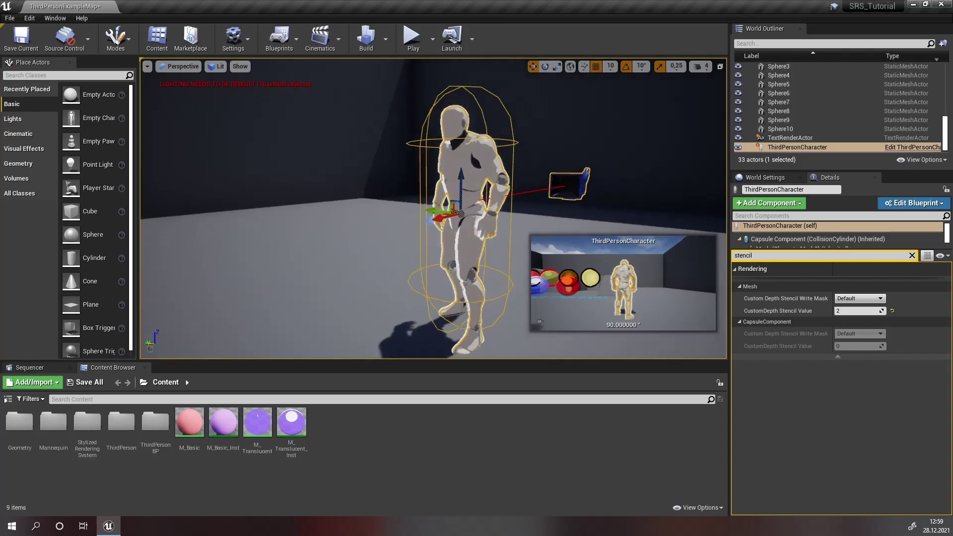
pyautogui.press('g')
pyautogui.moveTo(324, 121); pyautogui.dragTo(422, 117, button='right')
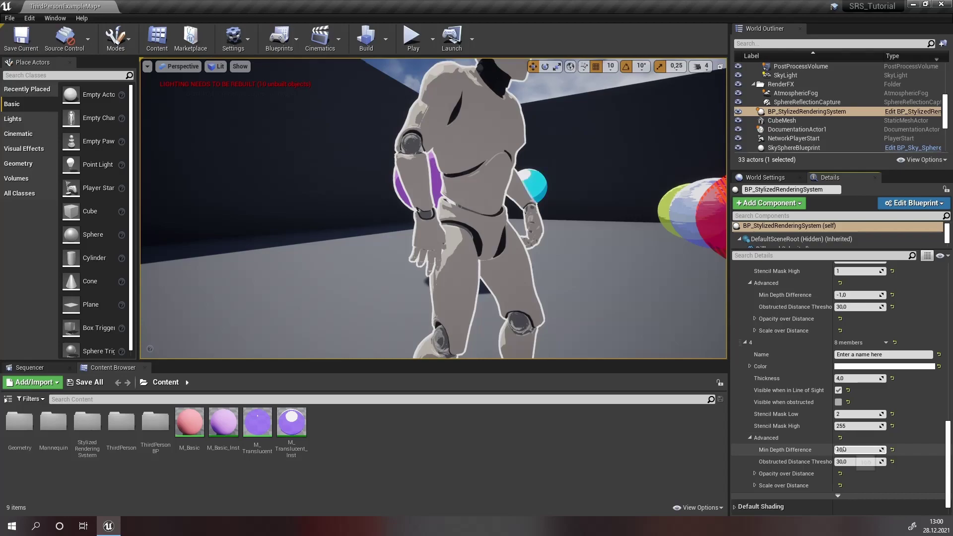
# Step: Try Min Depth Differences of 5 and 3 on the fifth outline type and inspect the character's inner outlines from several sides
pyautogui.click(858, 450)
pyautogui.write('5')
pyautogui.press('Return')
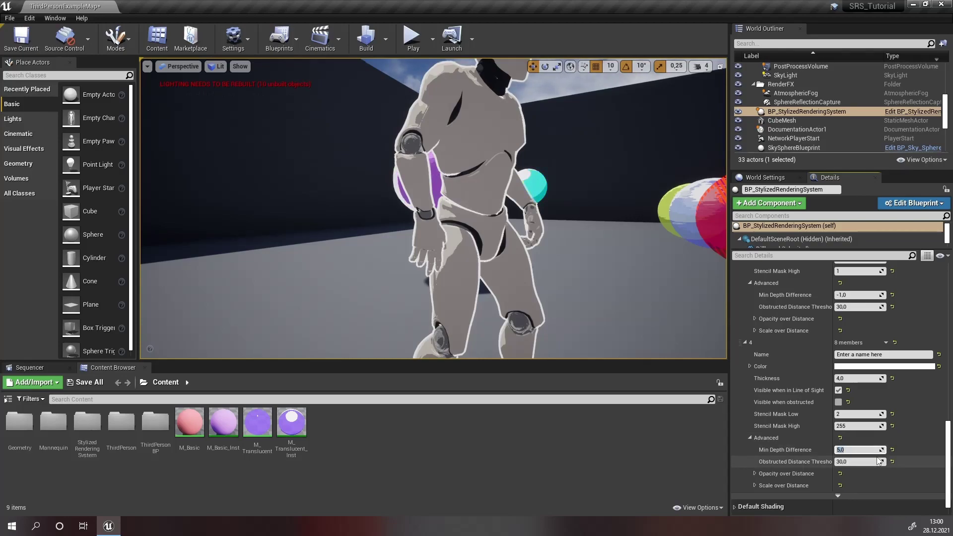
pyautogui.write('3')
pyautogui.press('Return')
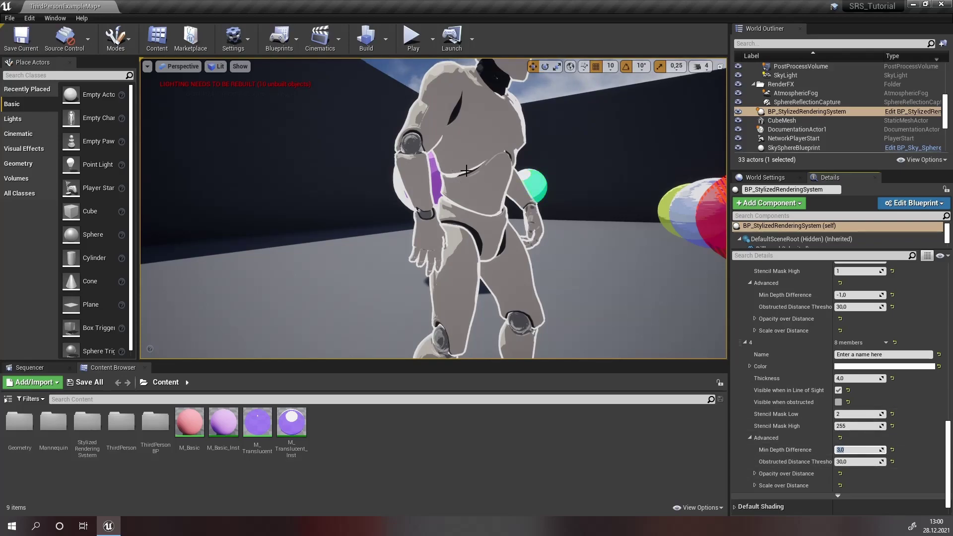
pyautogui.press('d')
pyautogui.moveTo(463, 153); pyautogui.dragTo(324, 153, button='right')
pyautogui.press('a')
pyautogui.moveTo(465, 180); pyautogui.dragTo(579, 179, button='right')
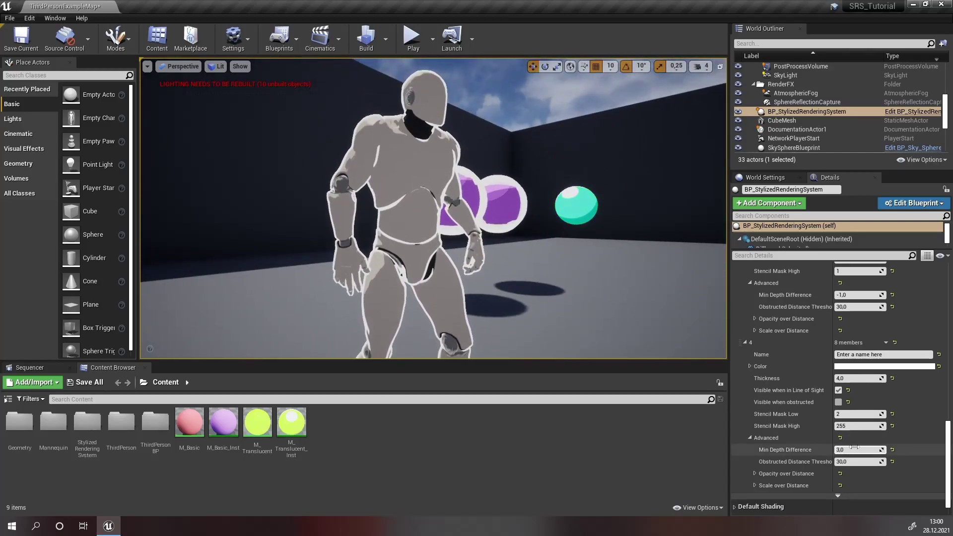
# Step: Restore the fifth outline type's Min Depth Difference to 30
pyautogui.click(840, 450)
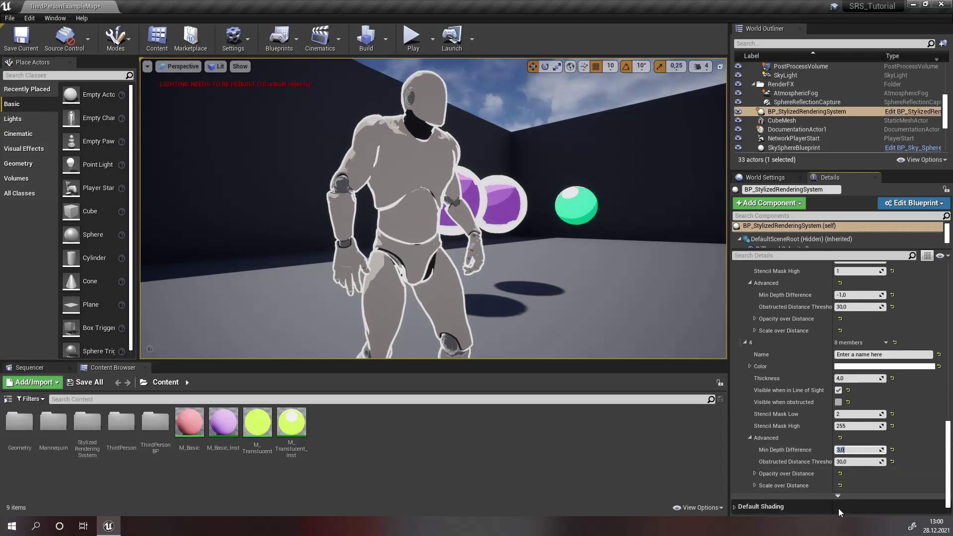
pyautogui.write('30')
pyautogui.press('Return')
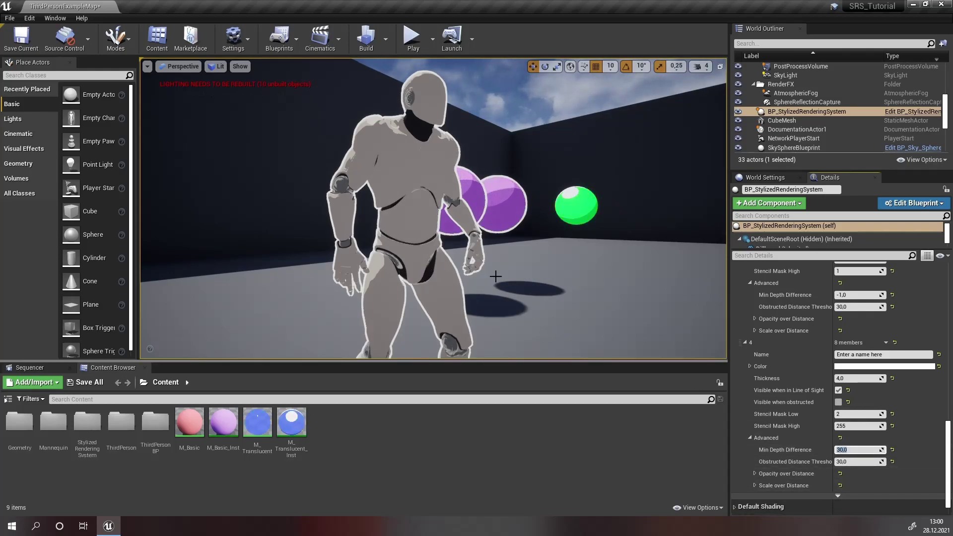
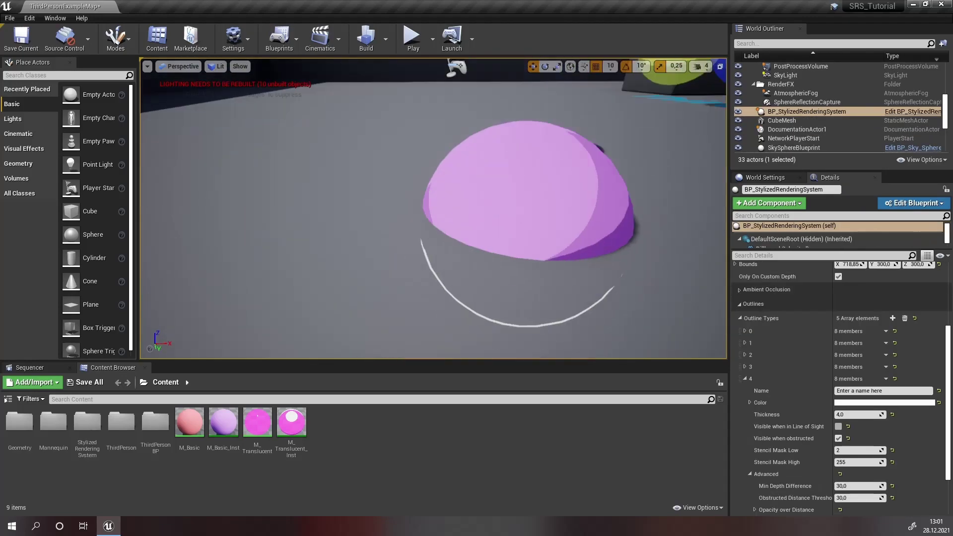
# Step: Try an Obstructed Distance Threshold of 0 on the fifth outline type with the partly buried purple sphere in view
pyautogui.moveTo(460, 238); pyautogui.dragTo(460, 268, button='right')
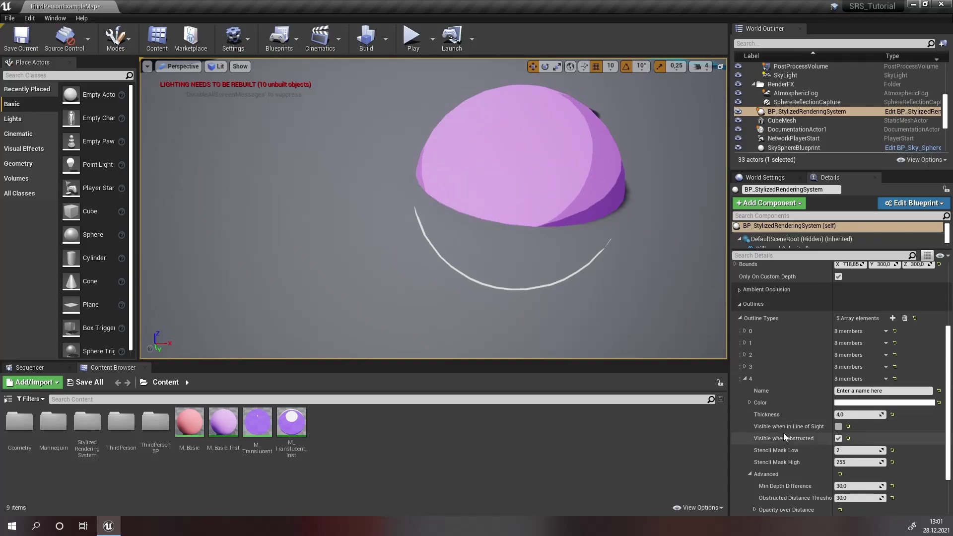
pyautogui.scroll(-2, 795, 450)
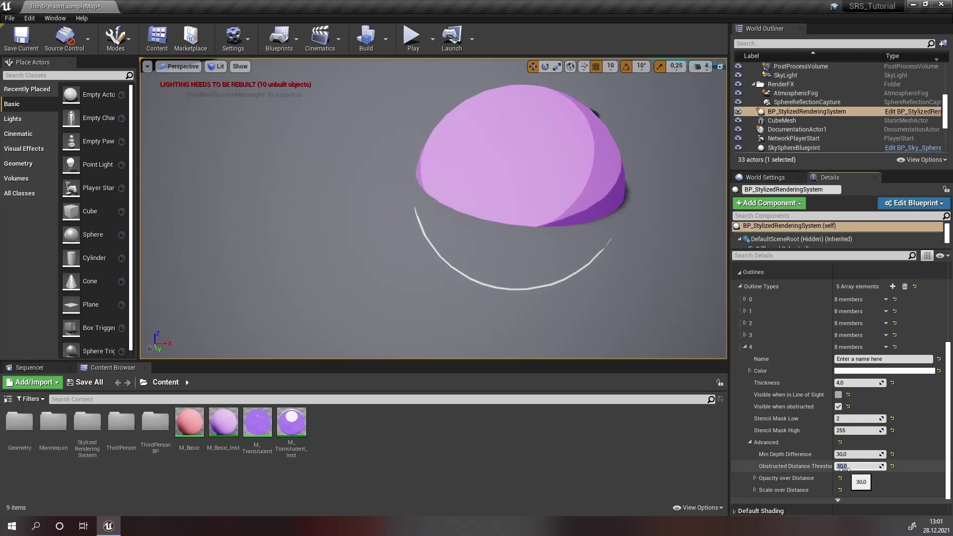
pyautogui.write('0')
pyautogui.press('Return')
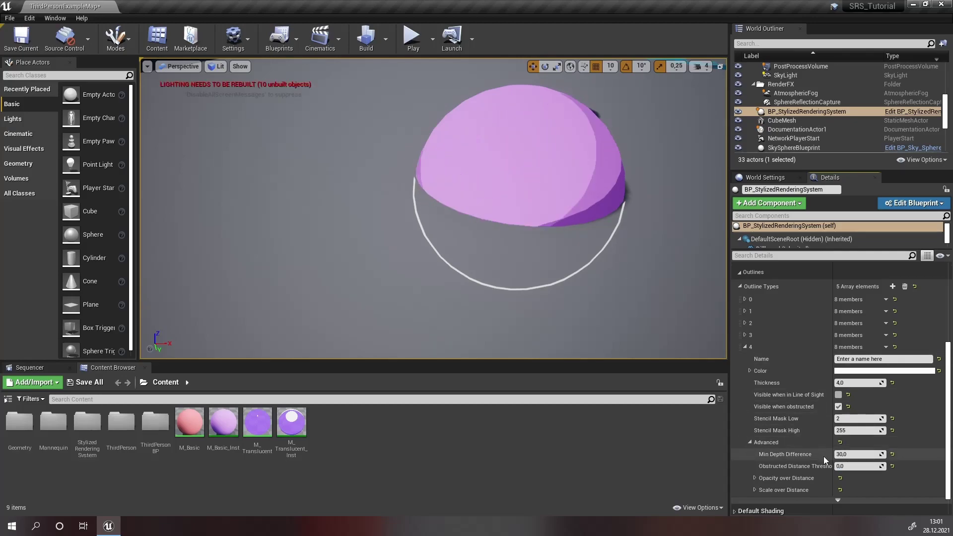
# Step: Return the fifth outline type's Obstructed Distance Threshold to 30 and bring the character's feet into view
pyautogui.click(838, 467)
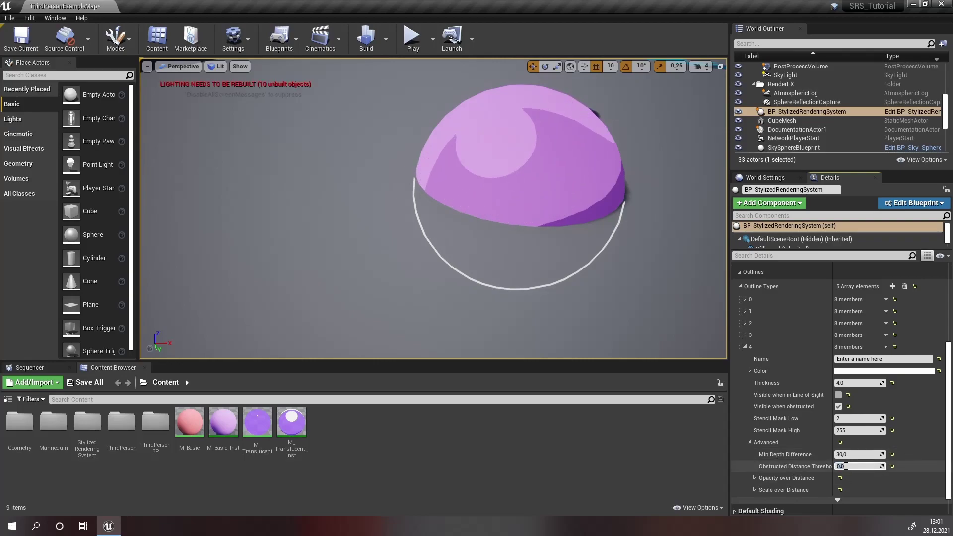
pyautogui.write('30')
pyautogui.press('Return')
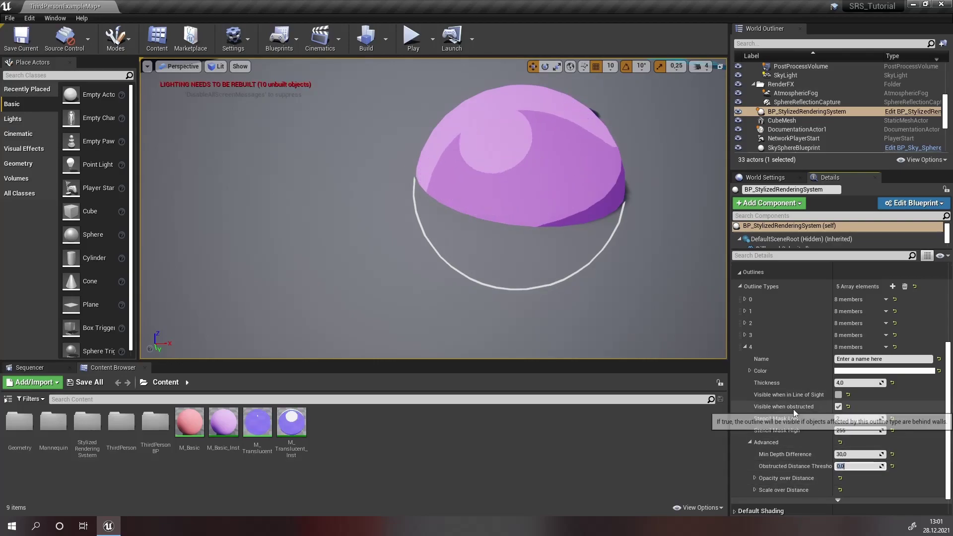
pyautogui.moveTo(547, 239); pyautogui.dragTo(686, 318, button='right')
pyautogui.moveTo(579, 266); pyautogui.dragTo(579, 266, button='right')
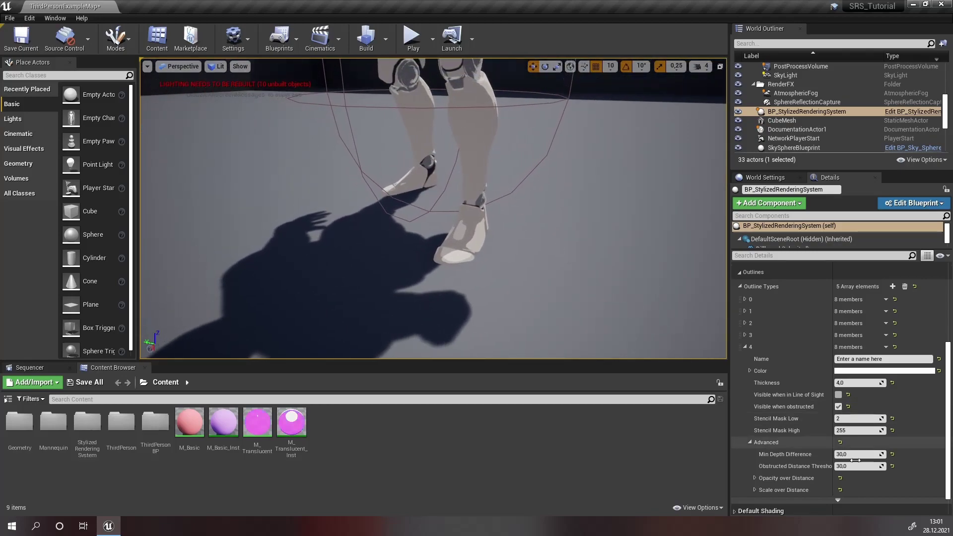
# Step: Compare the outline around the character's feet with an Obstructed Distance Threshold of 0, and return the threshold to 30
pyautogui.moveTo(857, 469); pyautogui.dragTo(820, 470)
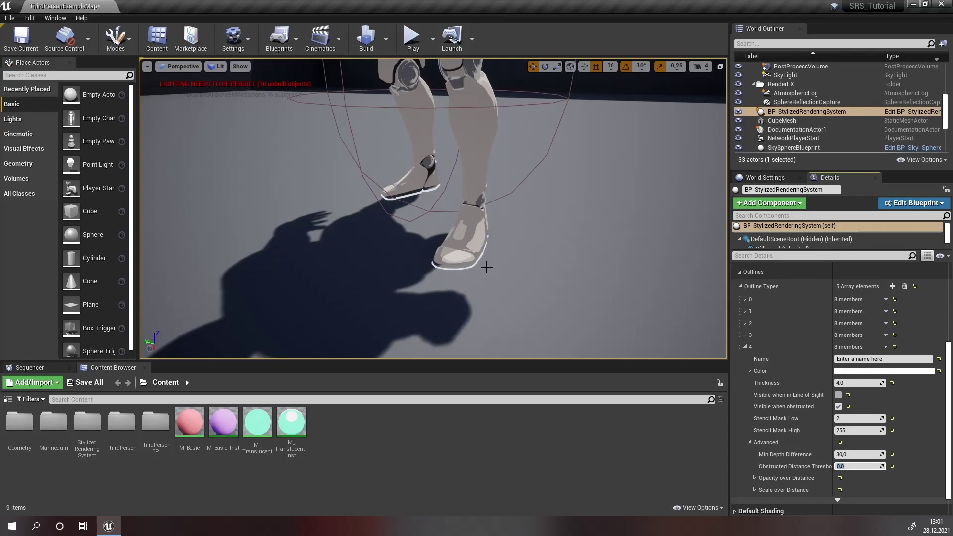
pyautogui.write('0')
pyautogui.press('Return')
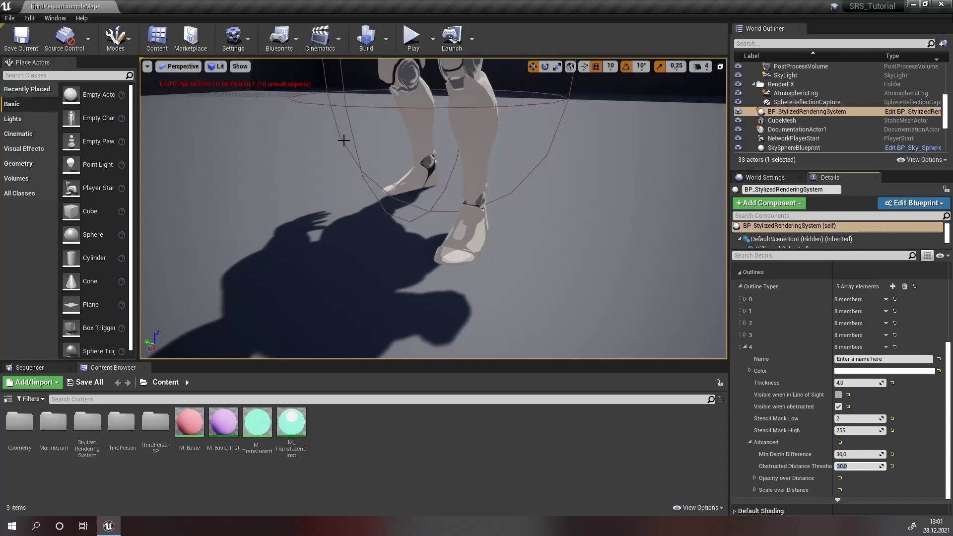
pyautogui.moveTo(341, 141); pyautogui.dragTo(494, 119, button='right')
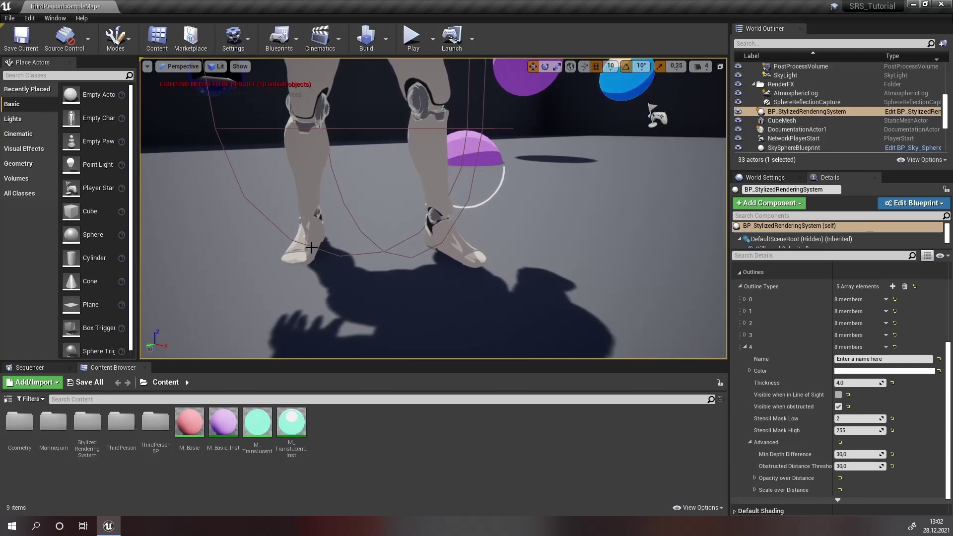